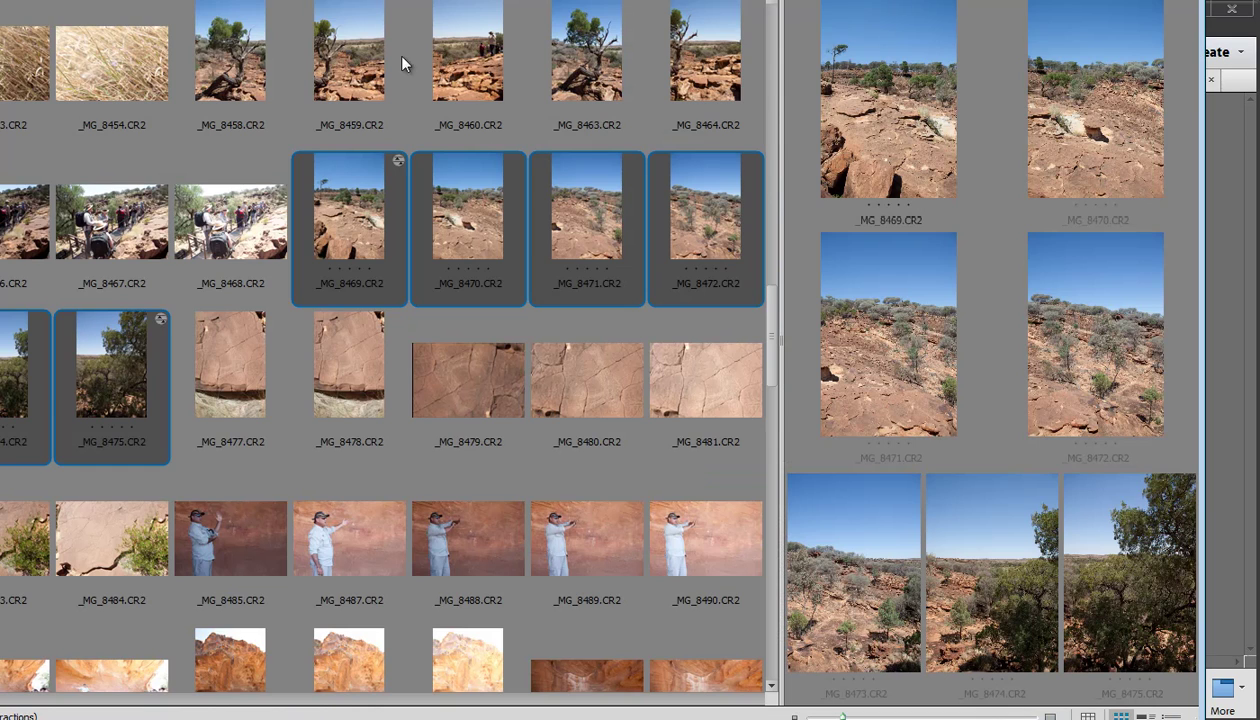
click(332, 360)
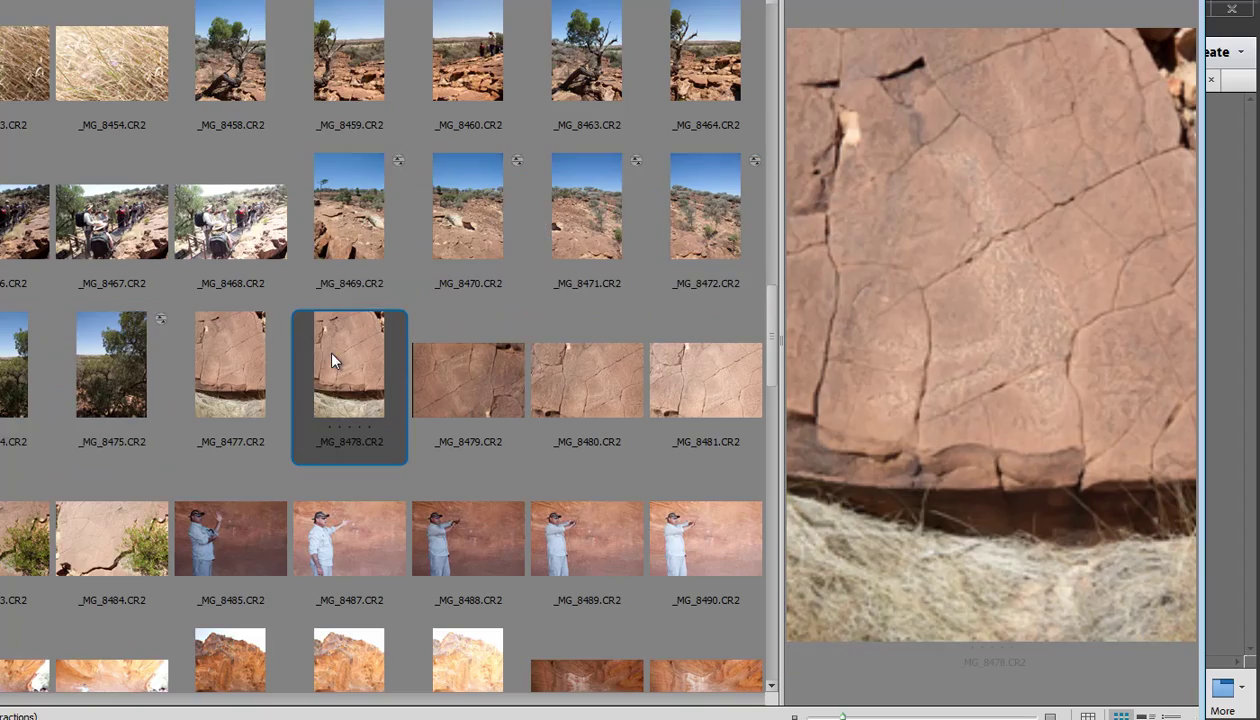
scroll(334, 401, down, 2)
scroll(340, 412, down, 3)
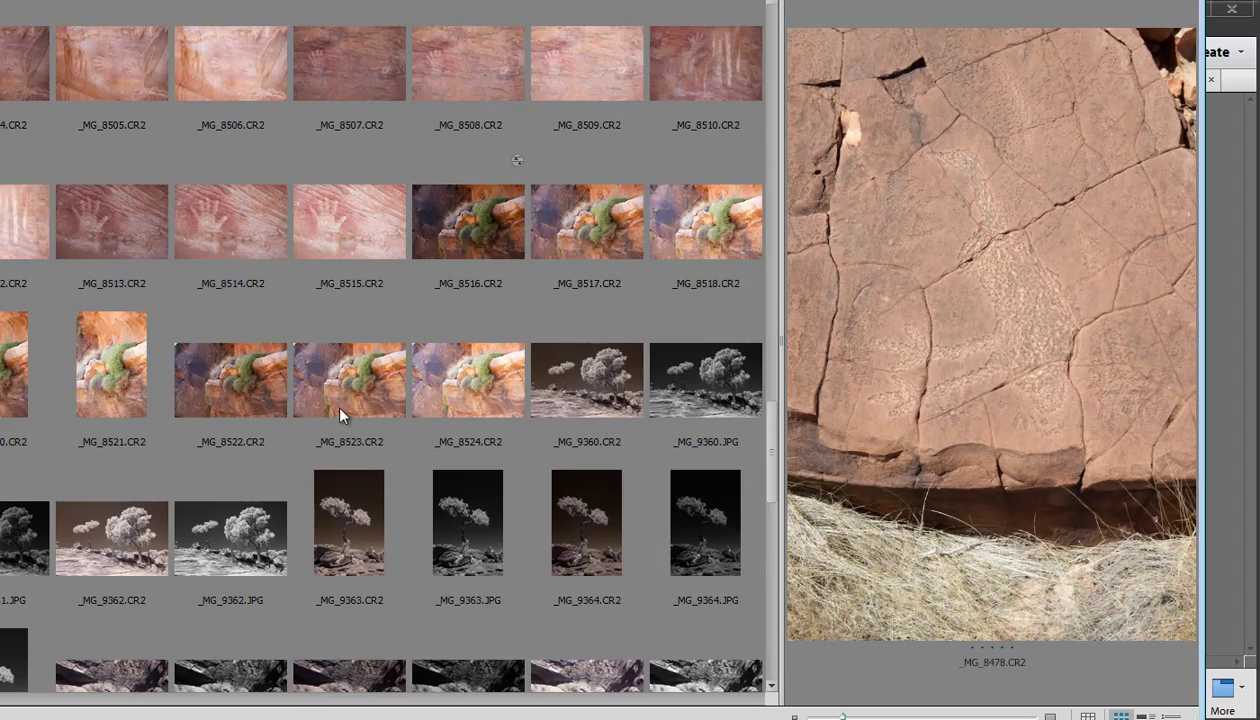
scroll(340, 412, up, 4)
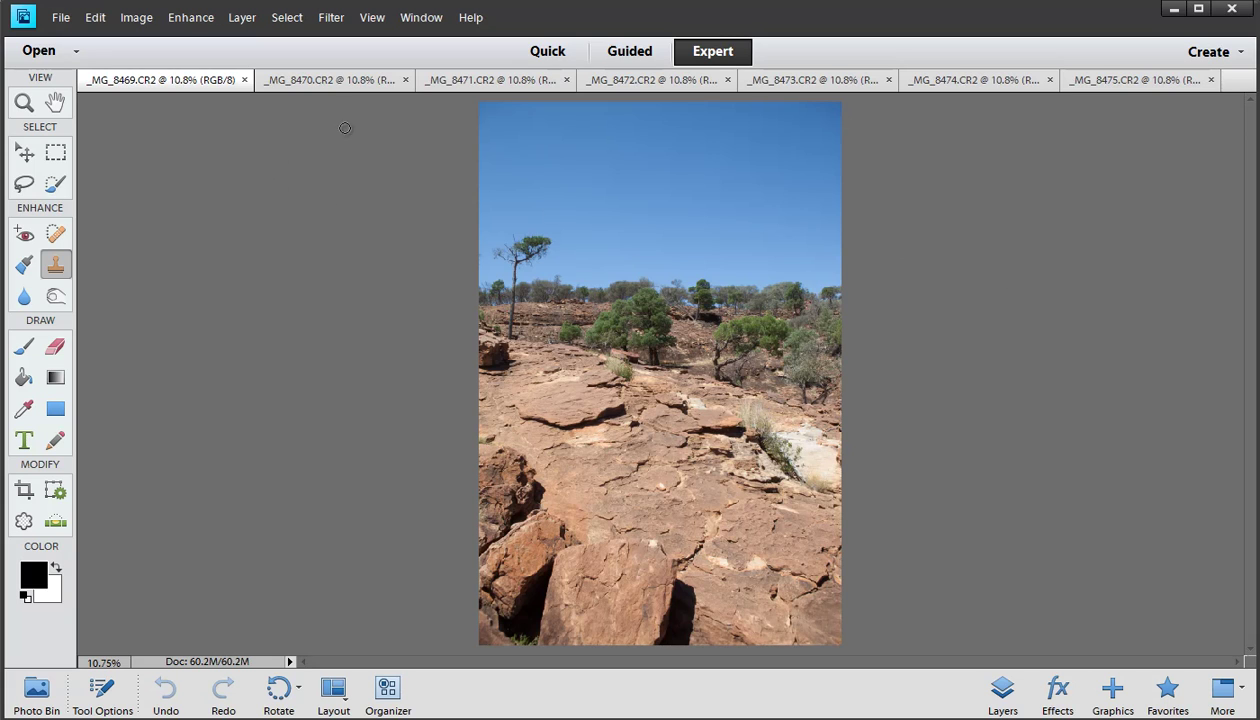
Look through the open source photos, including _MG_8471.CR2, _MG_8474.CR2 and _MG_8475.CR2, to compare how neighbouring frames overlap.
click(348, 86)
click(487, 80)
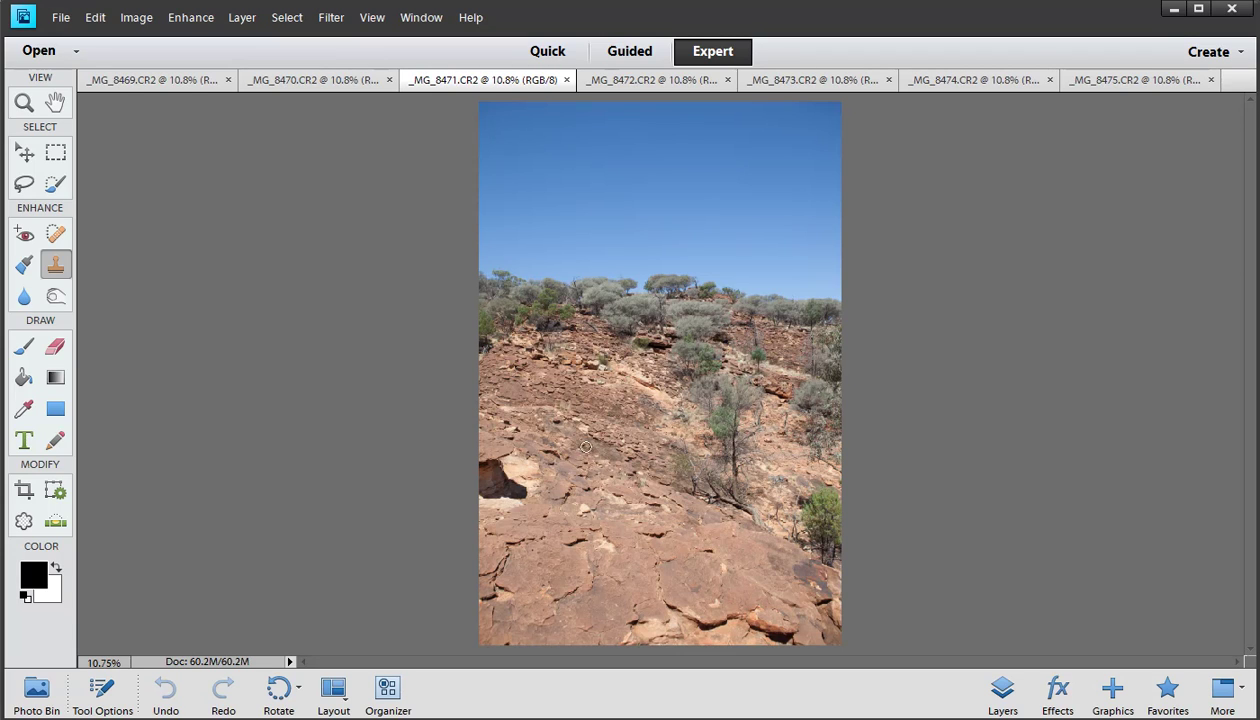
click(1140, 85)
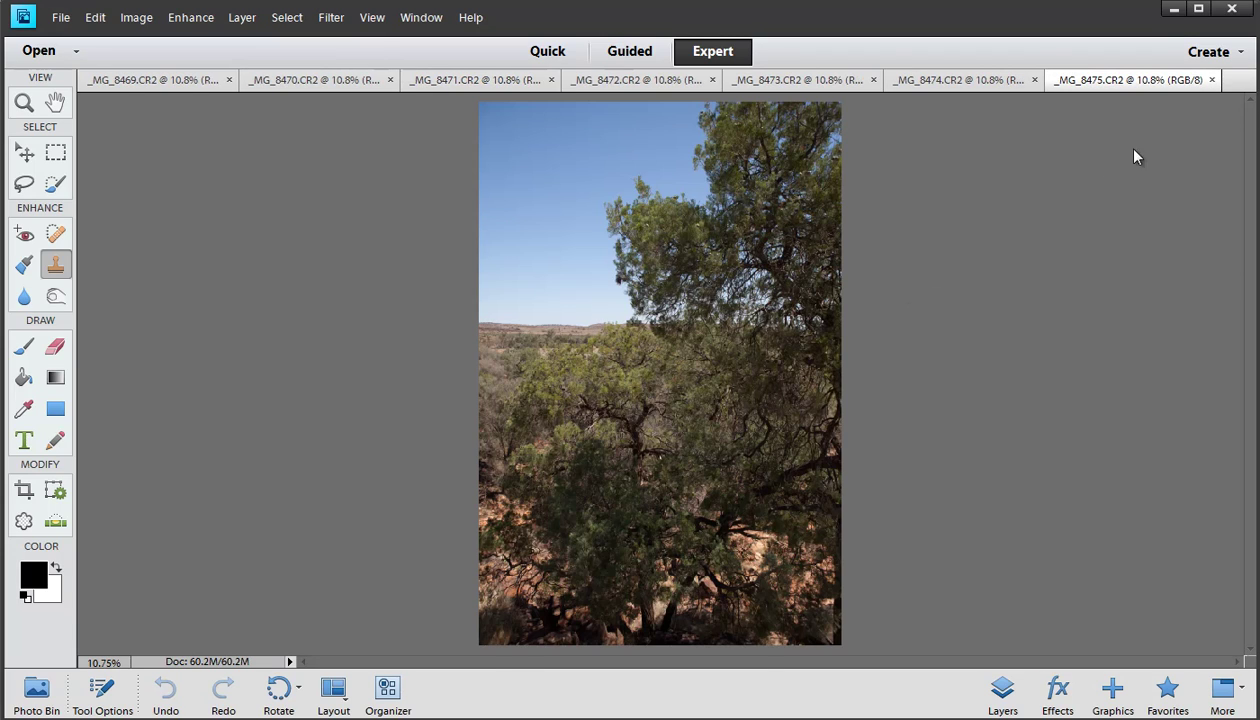
click(973, 78)
click(1099, 85)
click(985, 86)
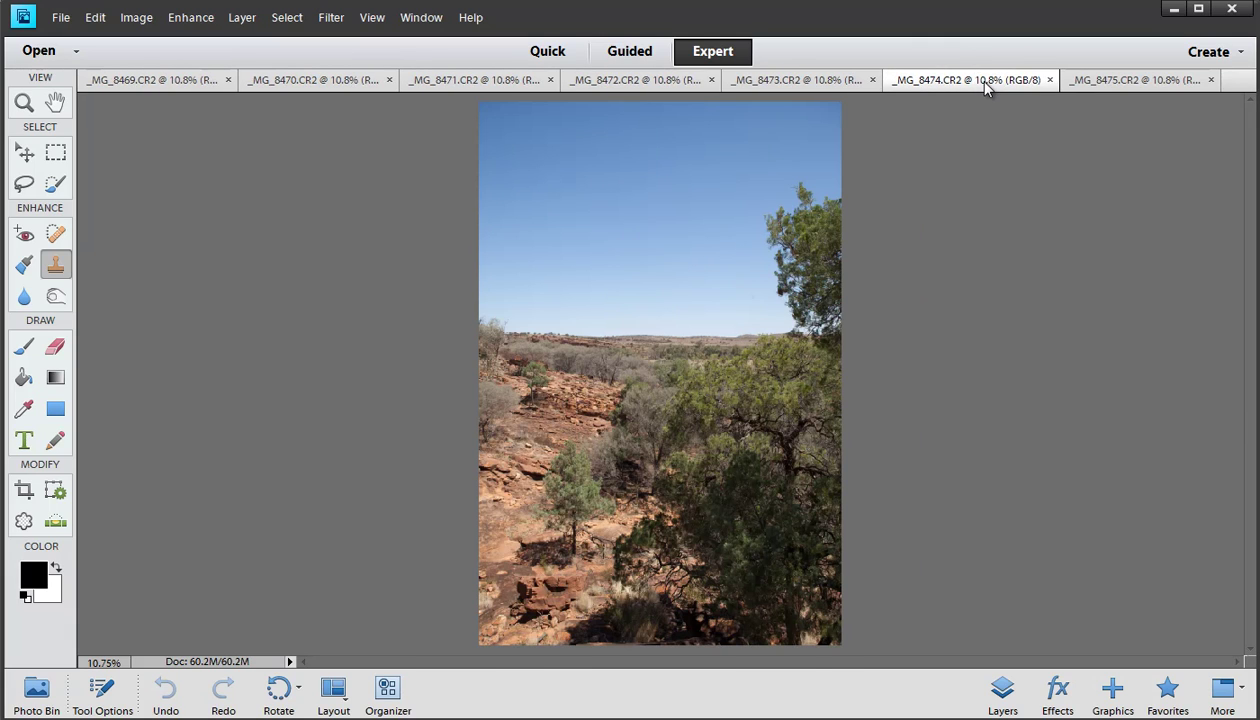
click(68, 25)
mouse_move(70, 41)
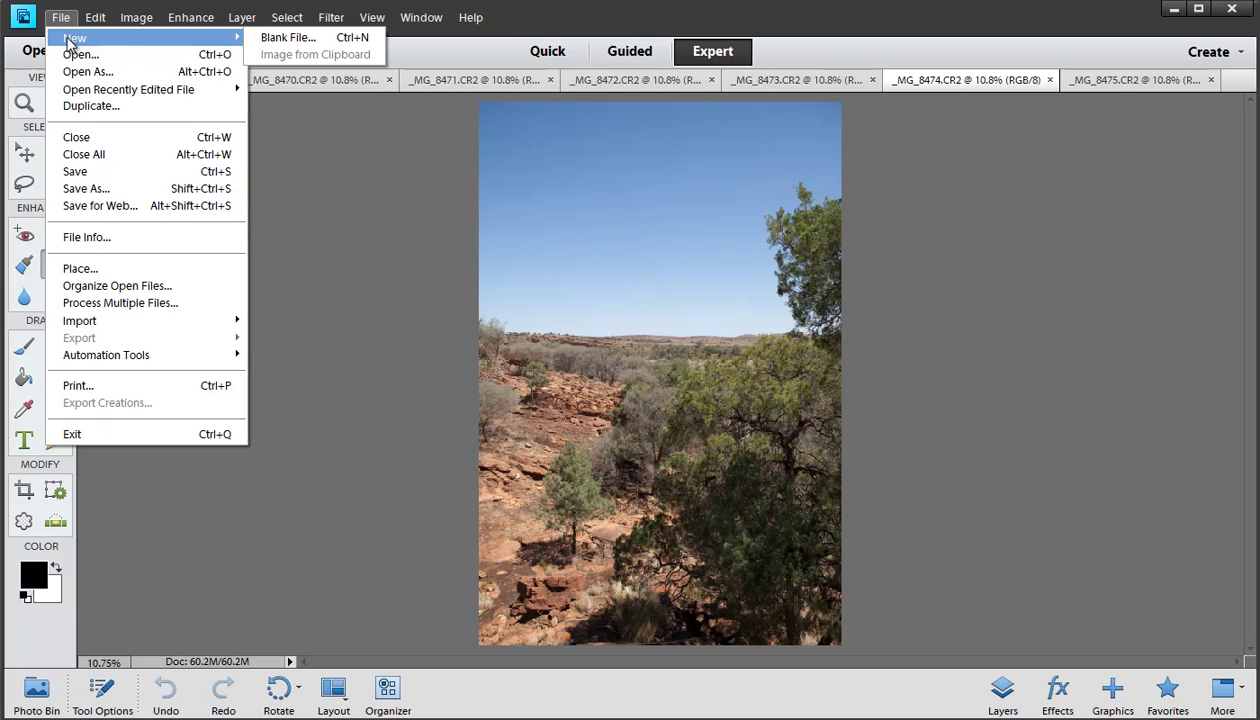
click(302, 135)
Start a Photomerge Panorama and add all open files, _MG_8469.CR2 to _MG_8475.CR2, as its sources.
click(174, 20)
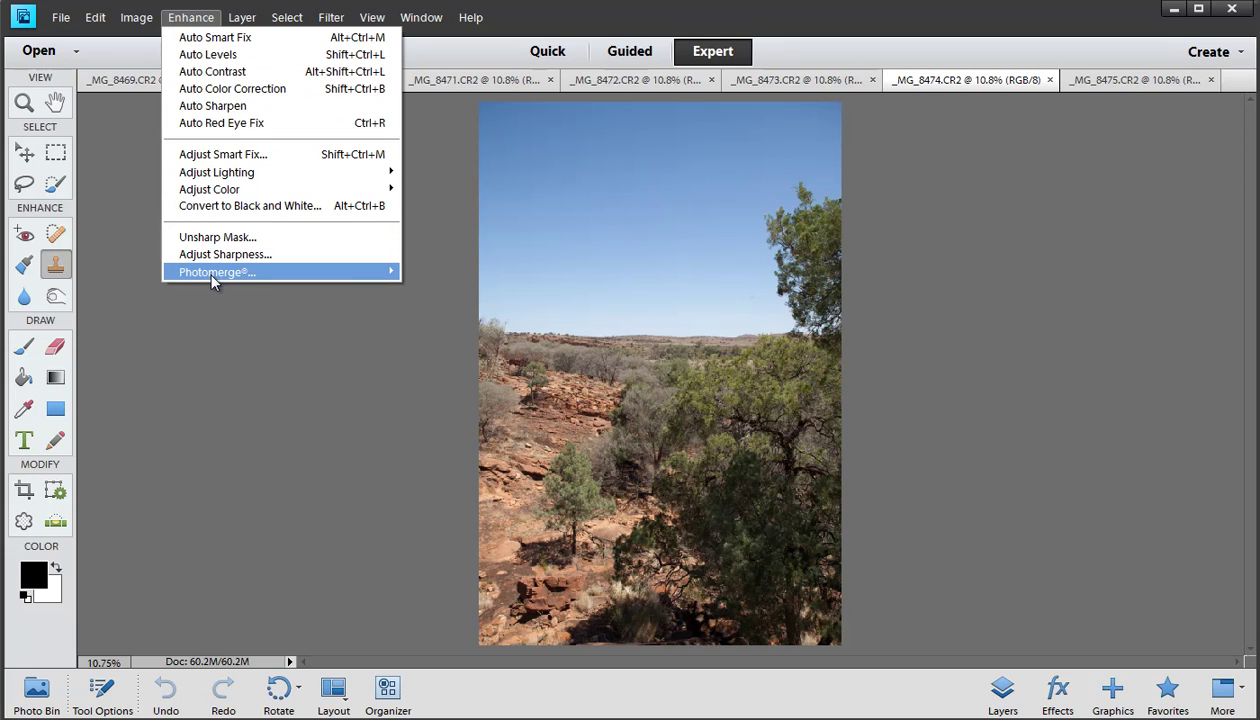
mouse_move(213, 280)
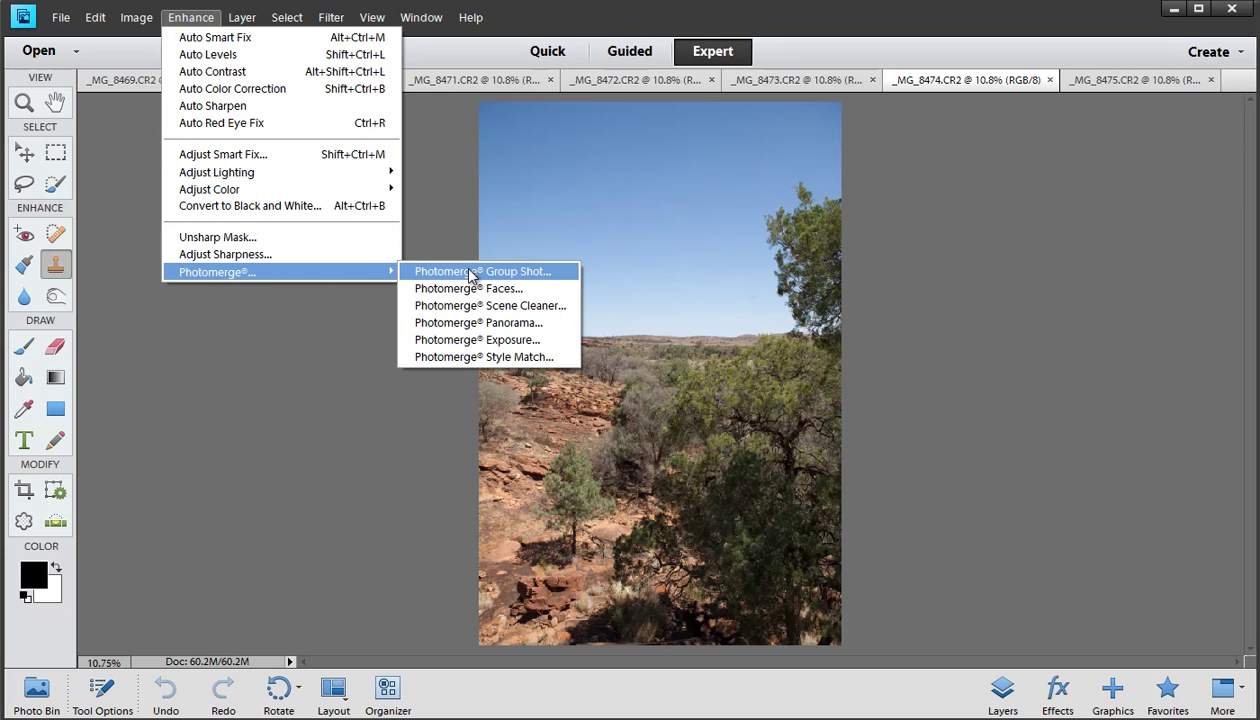
click(478, 324)
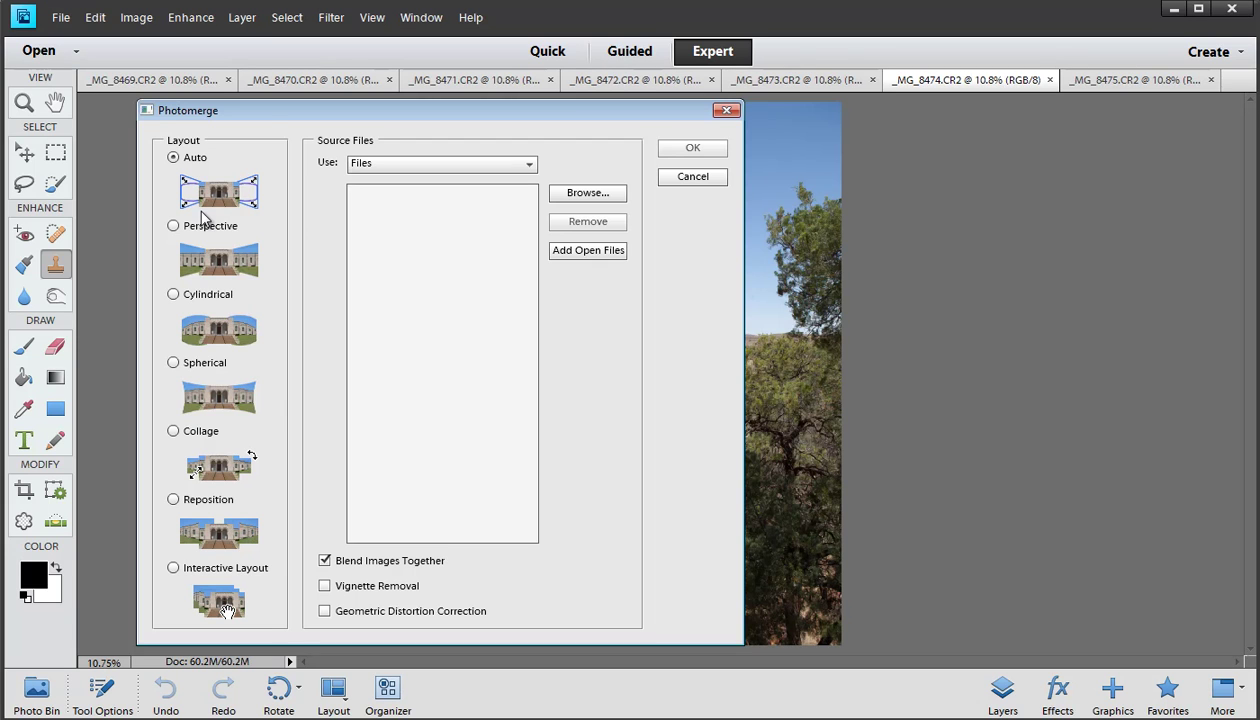
drag(267, 118, 313, 130)
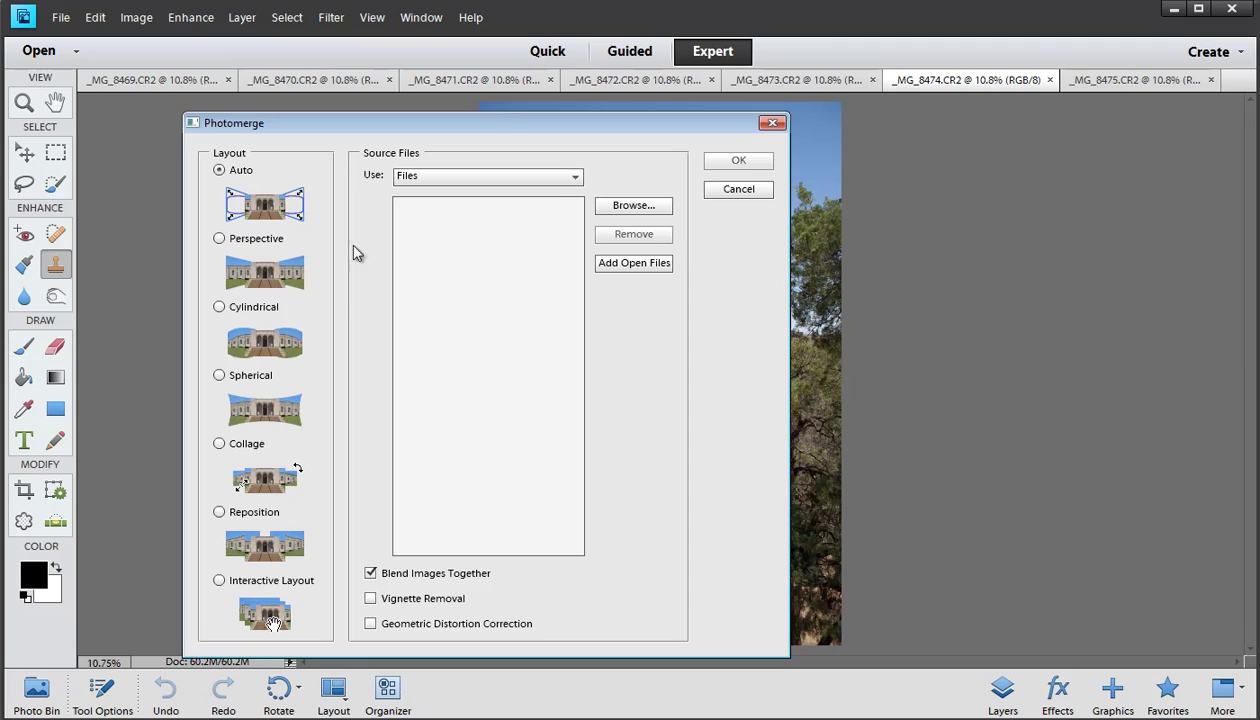
click(610, 275)
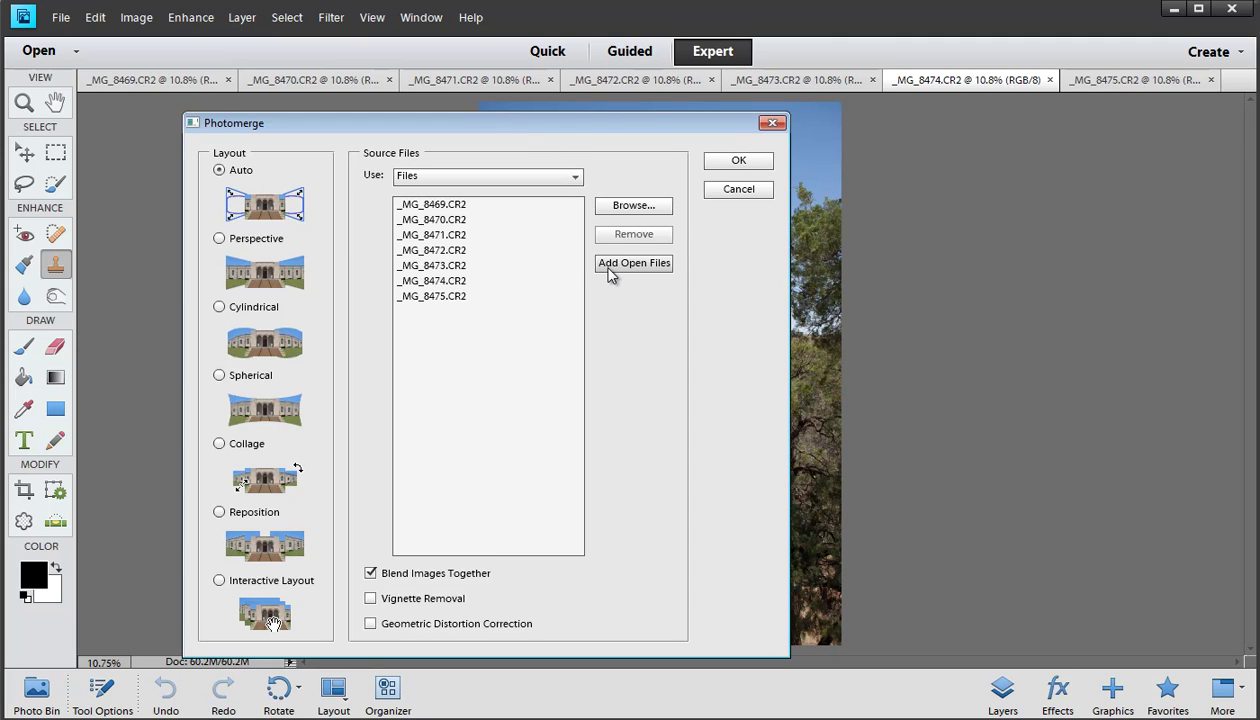
Merge the listed source files with Auto layout and image blending, and try to fill the panorama's empty edges automatically.
click(630, 208)
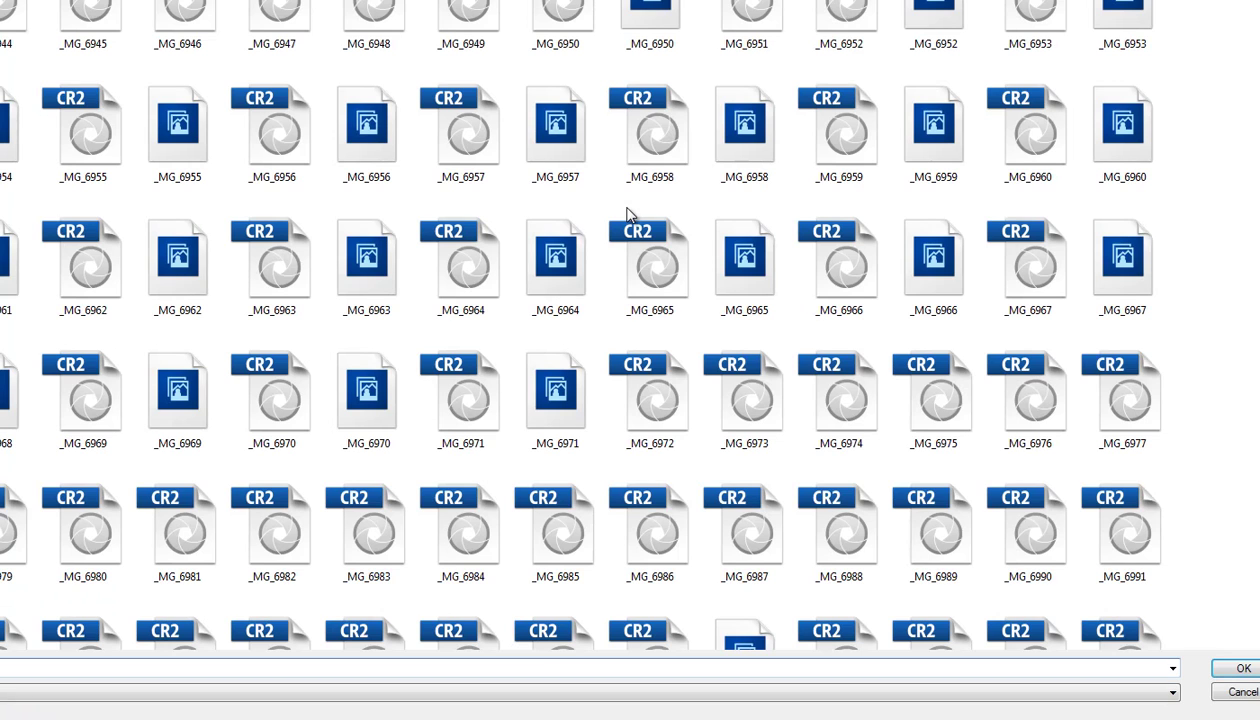
click(1235, 692)
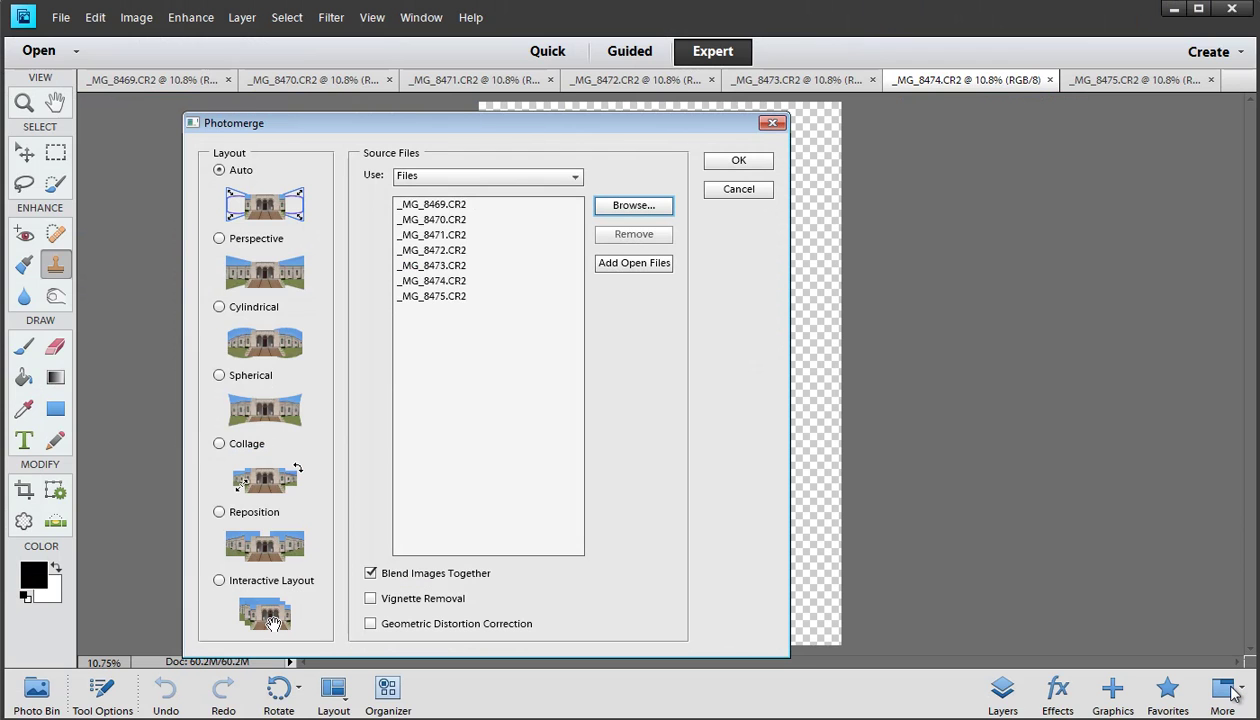
click(740, 161)
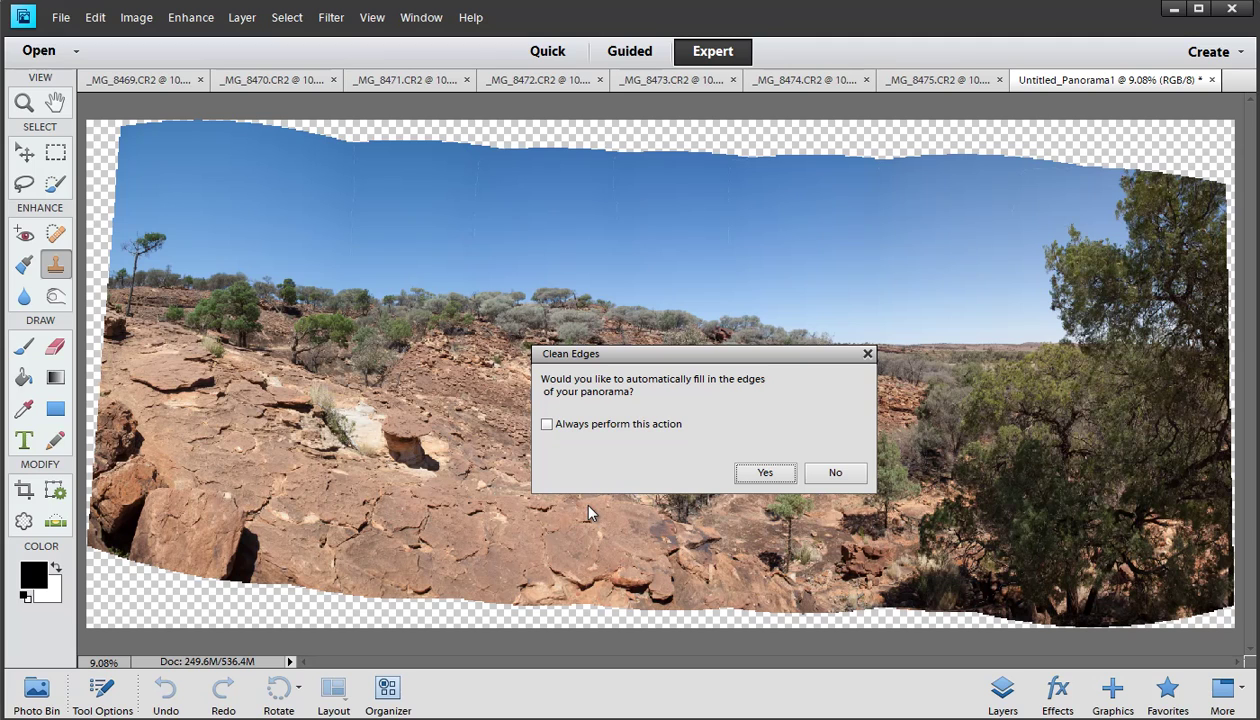
click(793, 479)
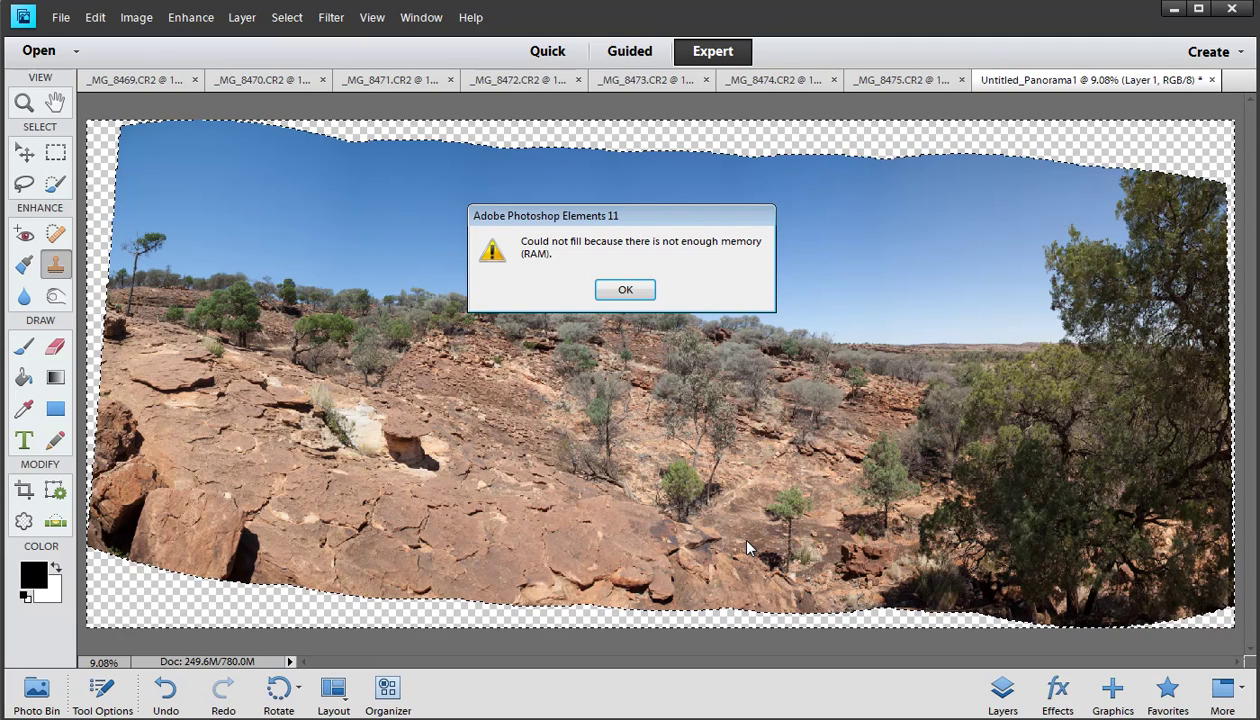
key(Return)
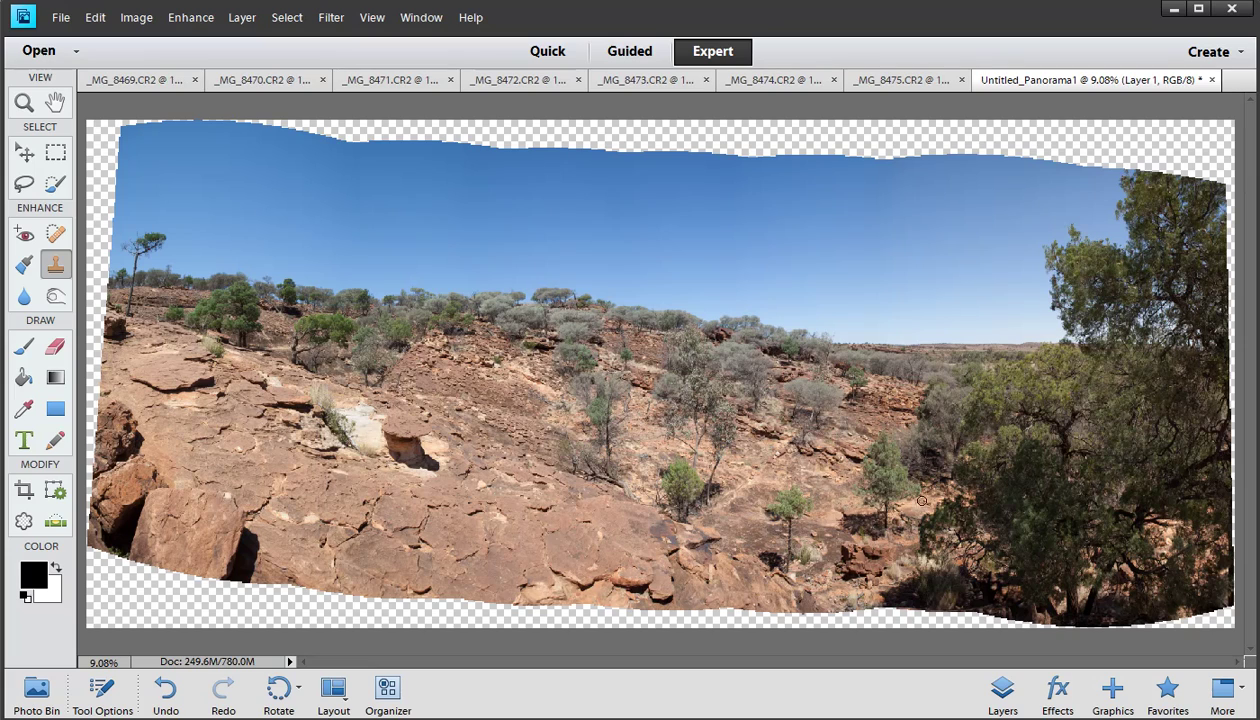
Display the panorama's layers and hide all except the bottommost _MG_8475.CR2 layer to examine its masked part.
click(1003, 690)
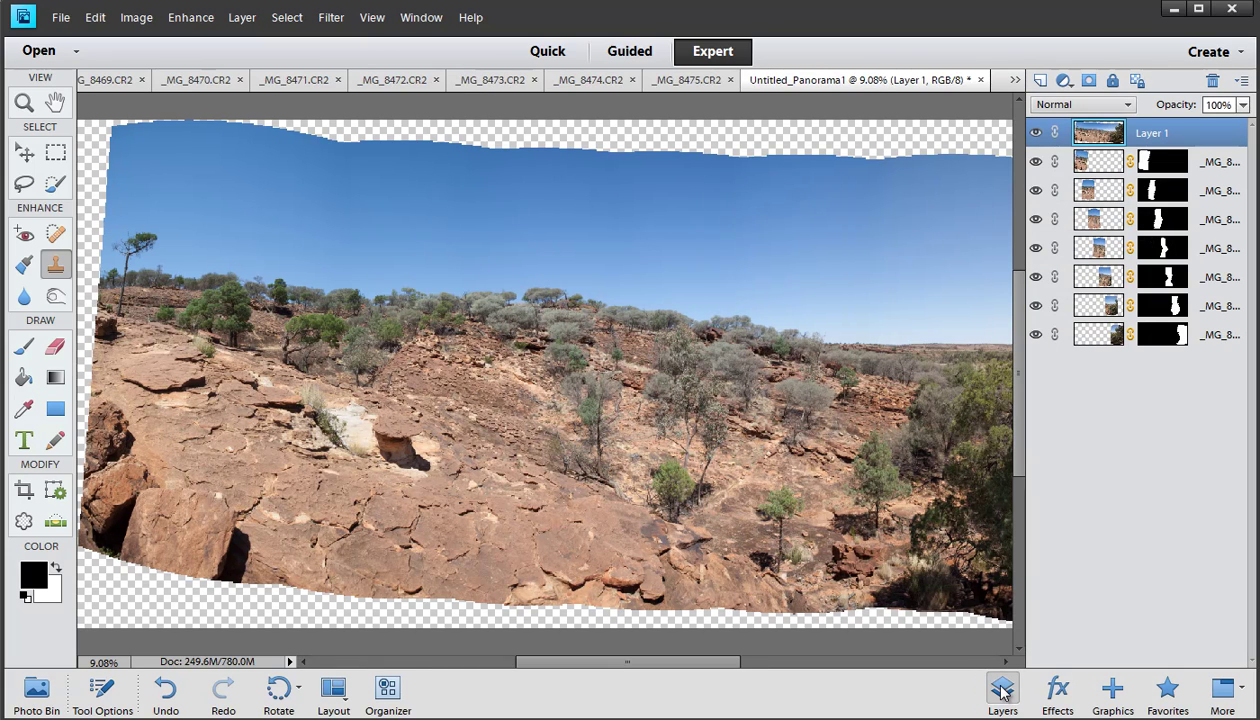
click(1088, 337)
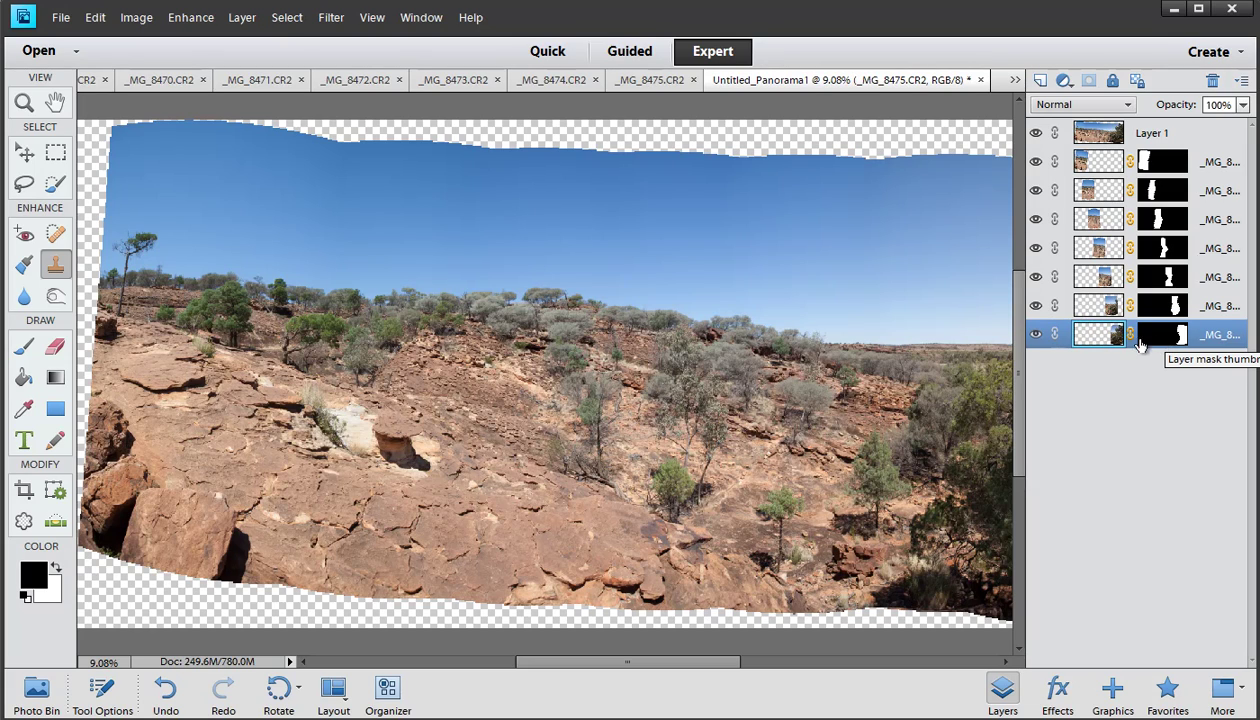
drag(1036, 306, 1036, 133)
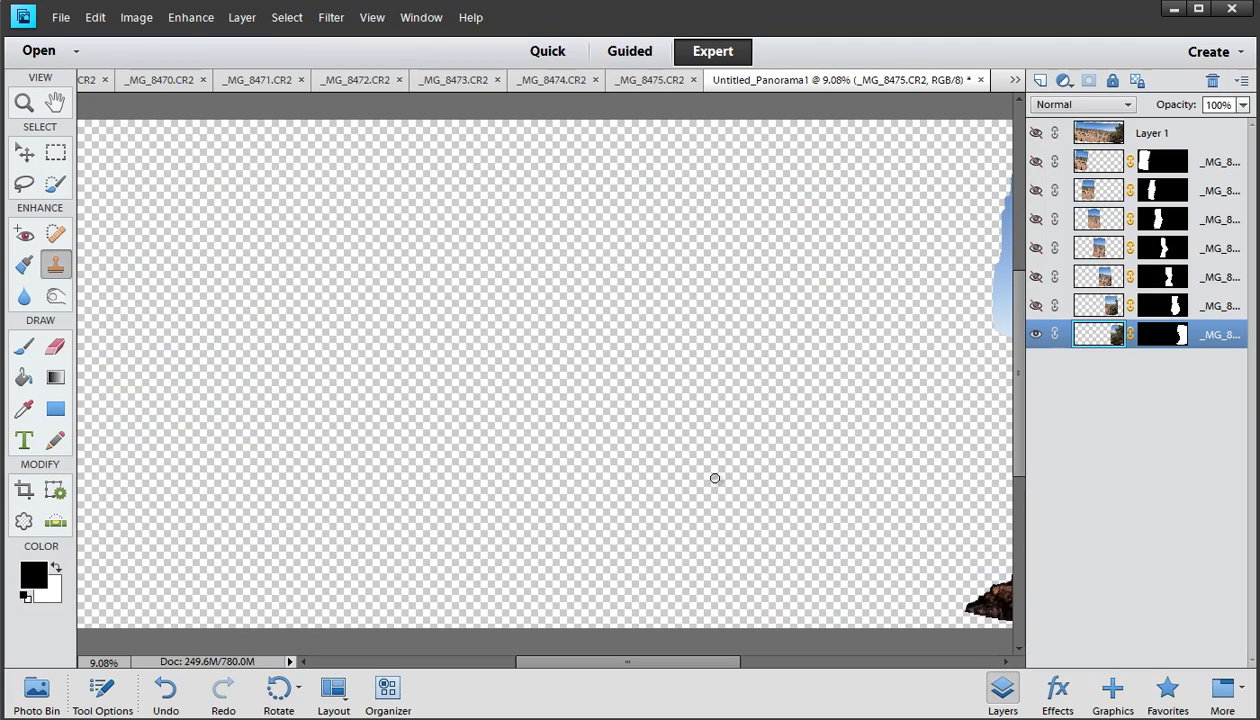
key(ctrl+0)
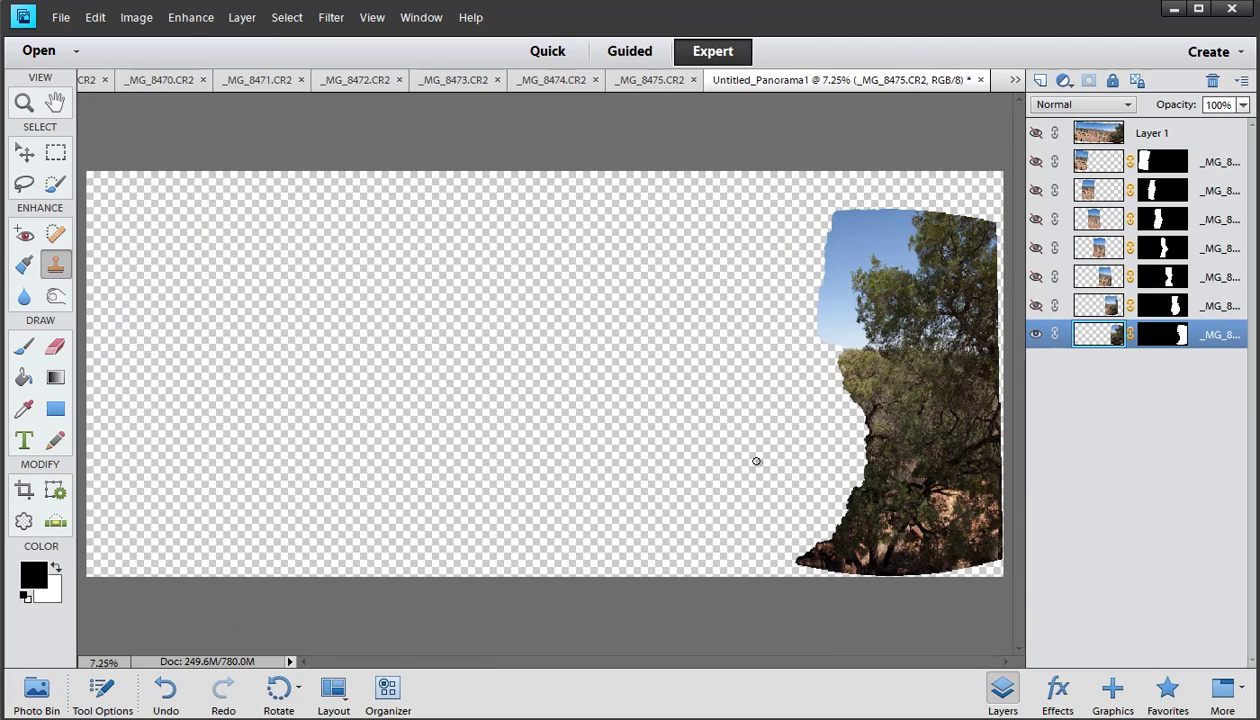
Show the six hidden masked photo layers again one by one, from bottom to top, to examine how they join.
click(1035, 306)
click(1036, 278)
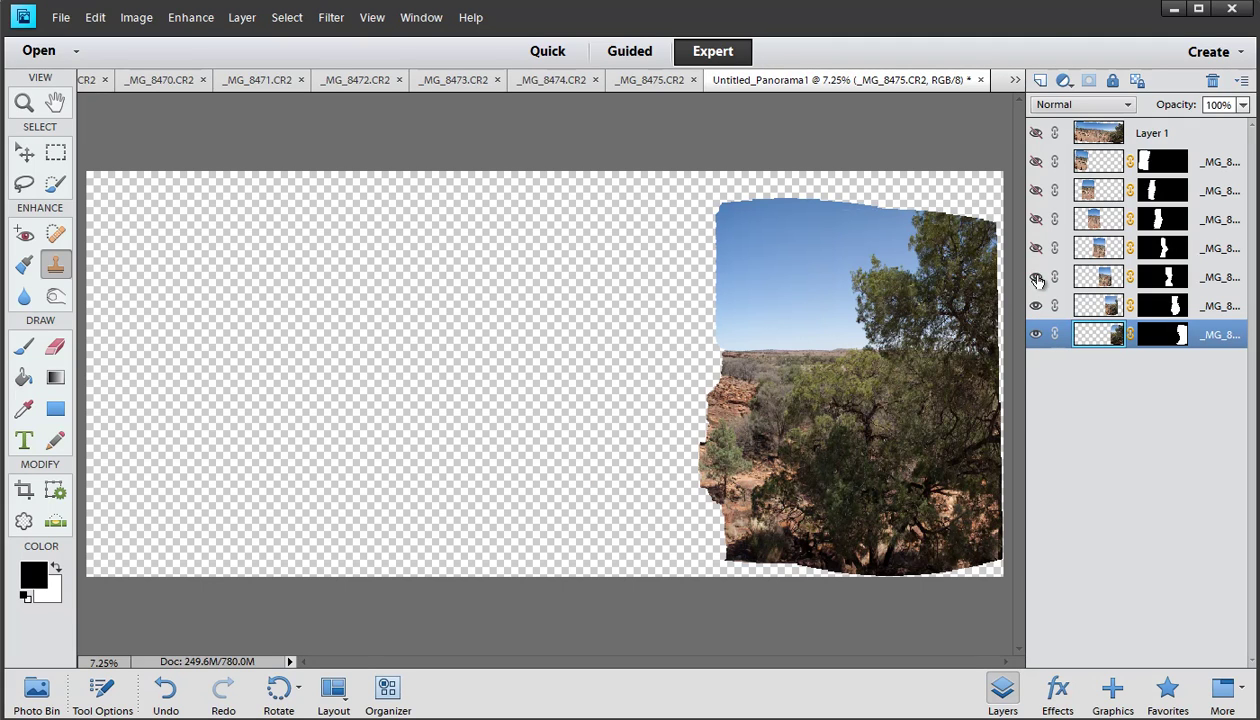
click(1036, 249)
click(1036, 220)
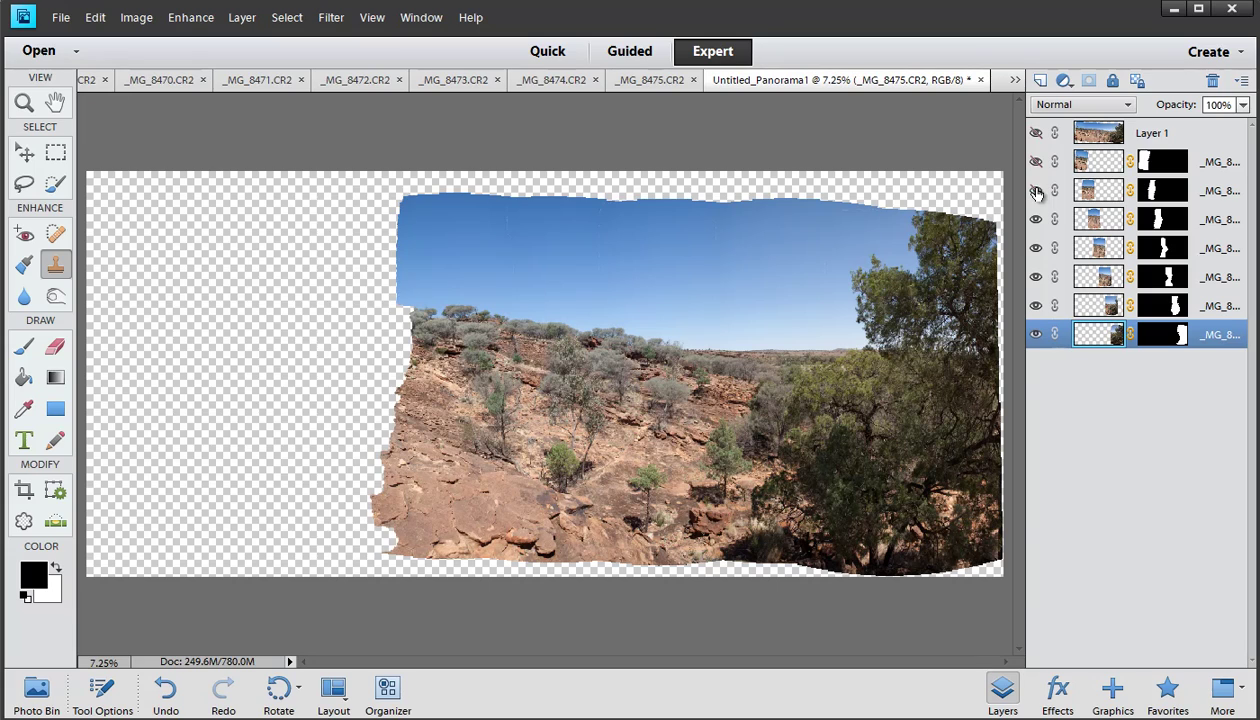
click(1036, 191)
click(1035, 162)
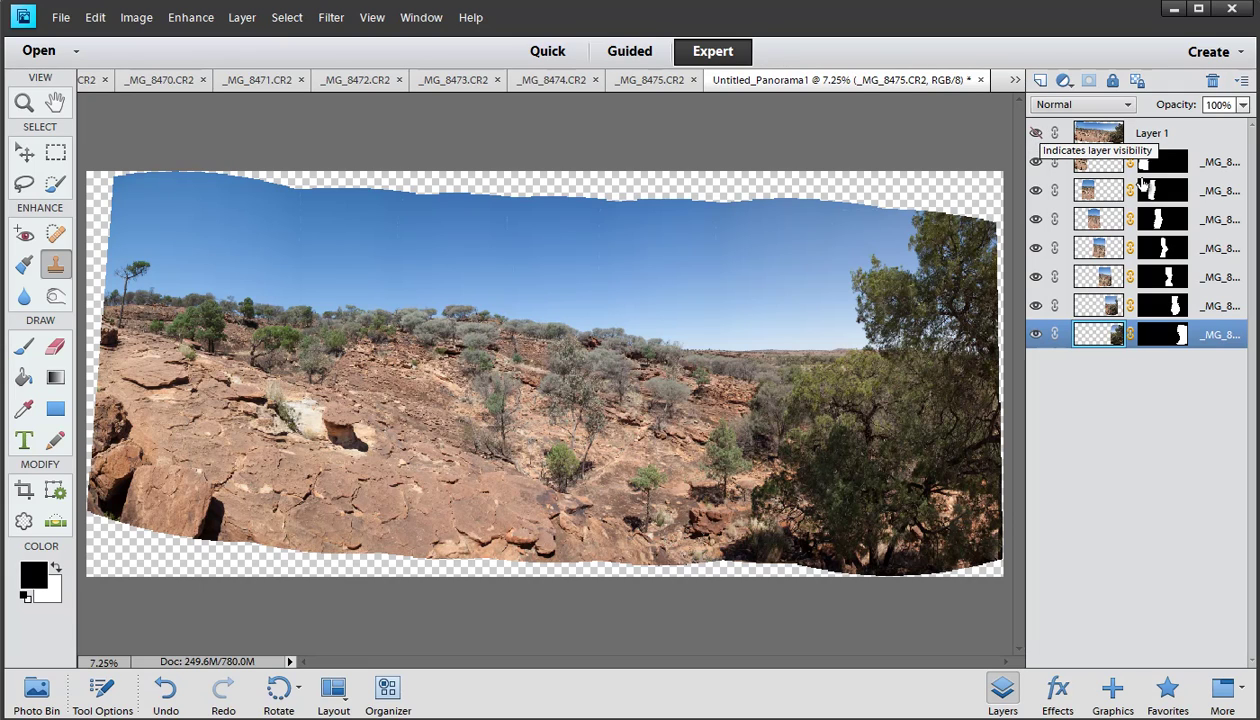
shift+click(1212, 163)
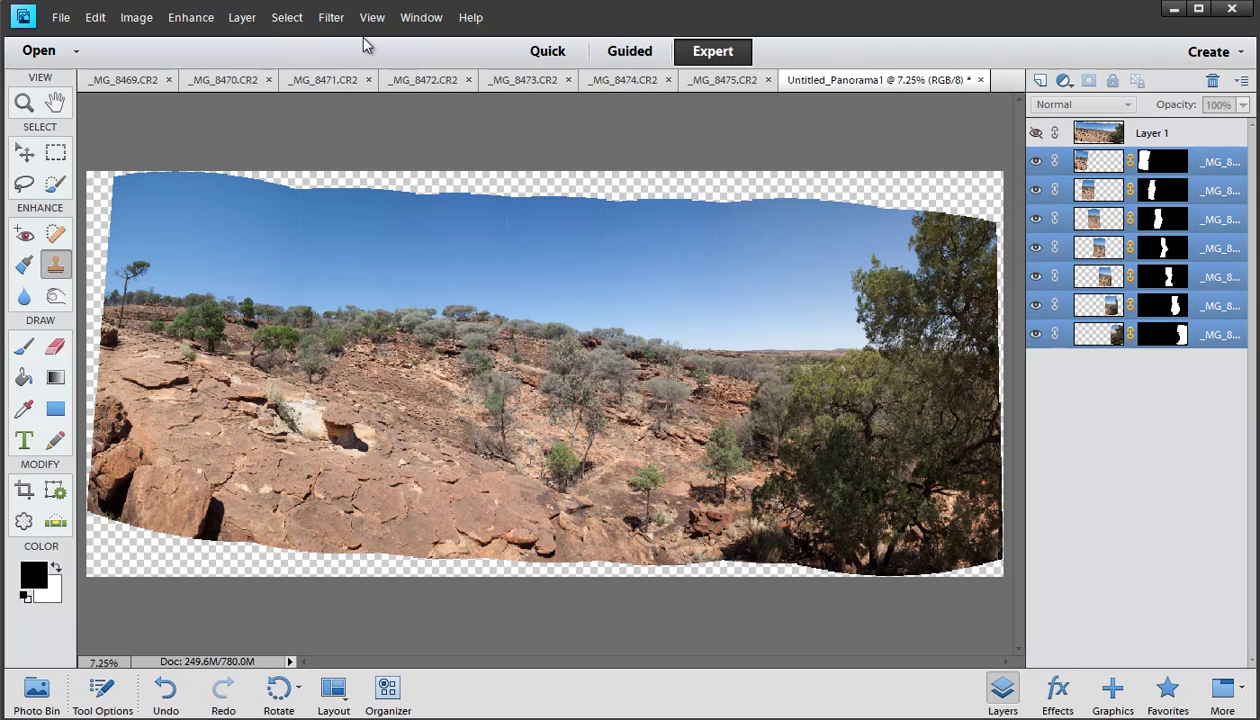
click(242, 17)
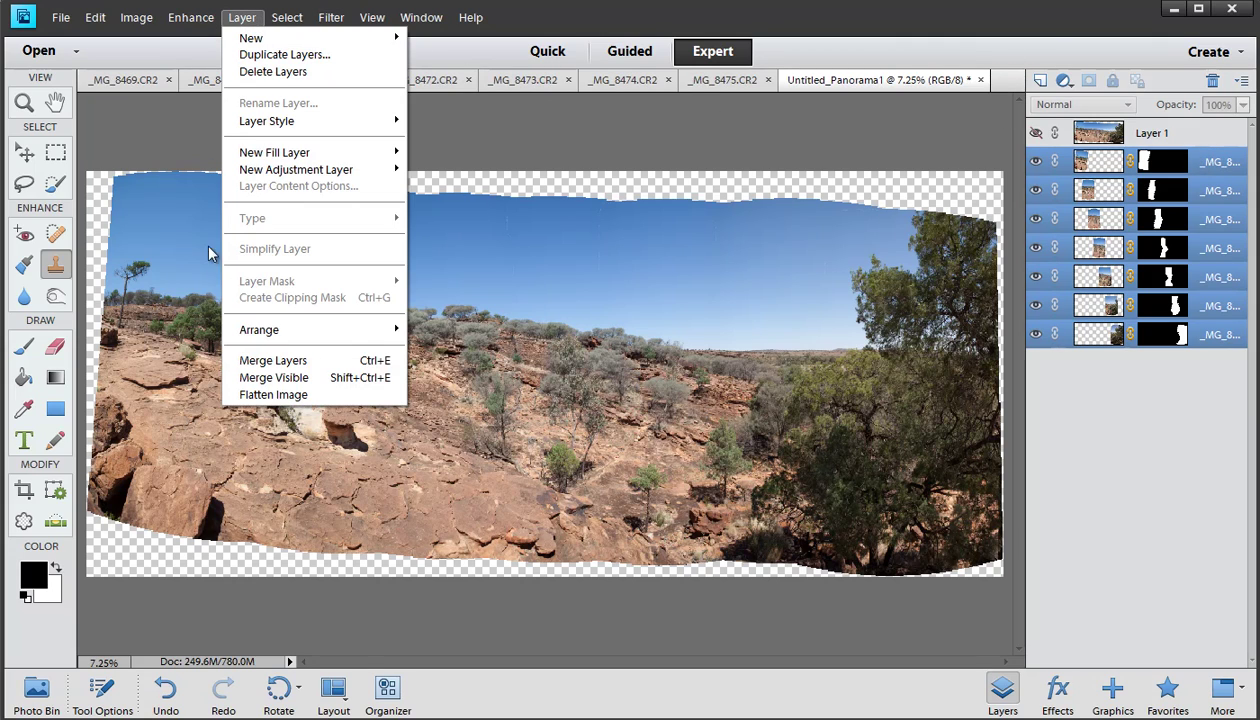
click(275, 395)
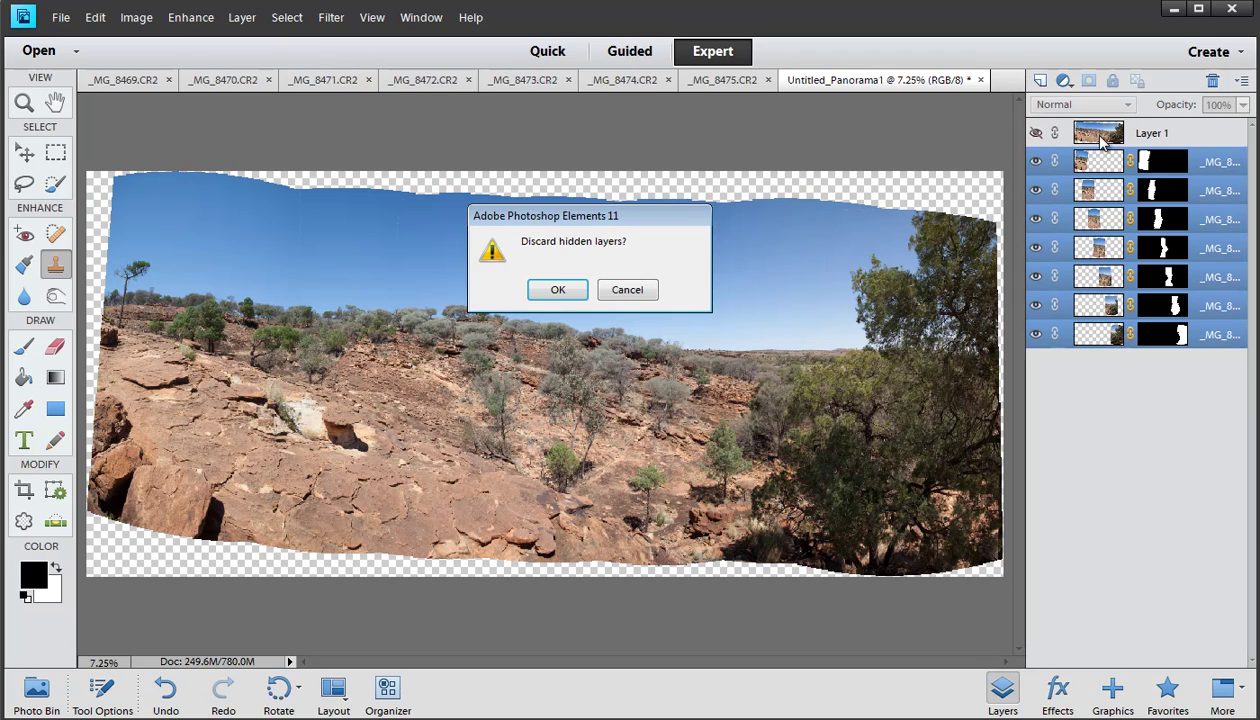
click(640, 291)
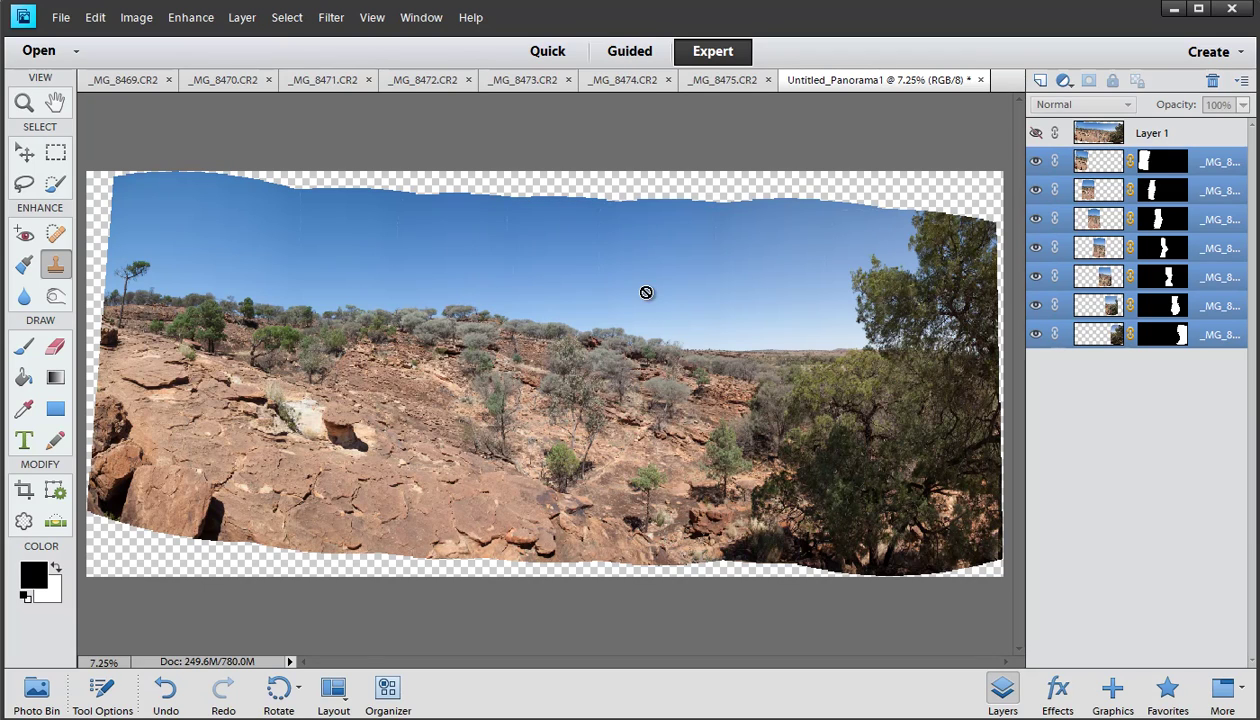
Make Layer 1 visible and flatten the panorama into a single background layer.
click(1036, 132)
click(245, 18)
click(294, 394)
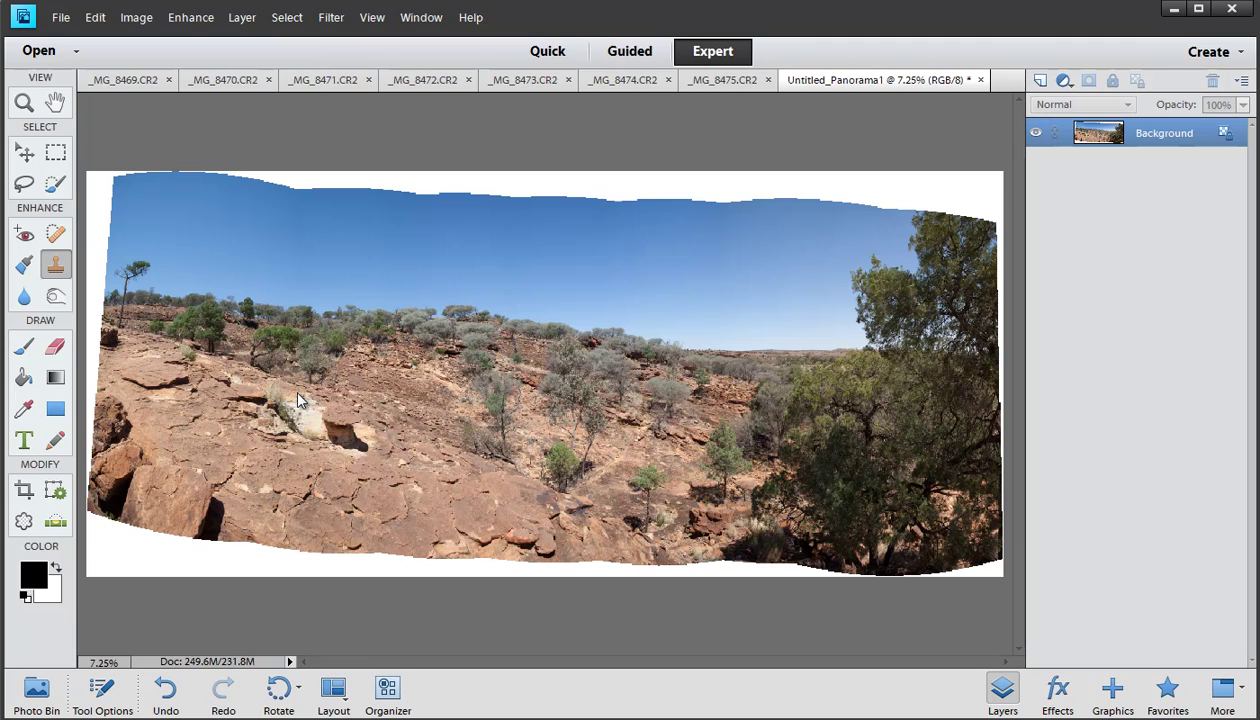
Crop the panorama inside its uneven edges using the Rule of Thirds overlay, leaving a white wedge only in the lower-left corner.
key(c)
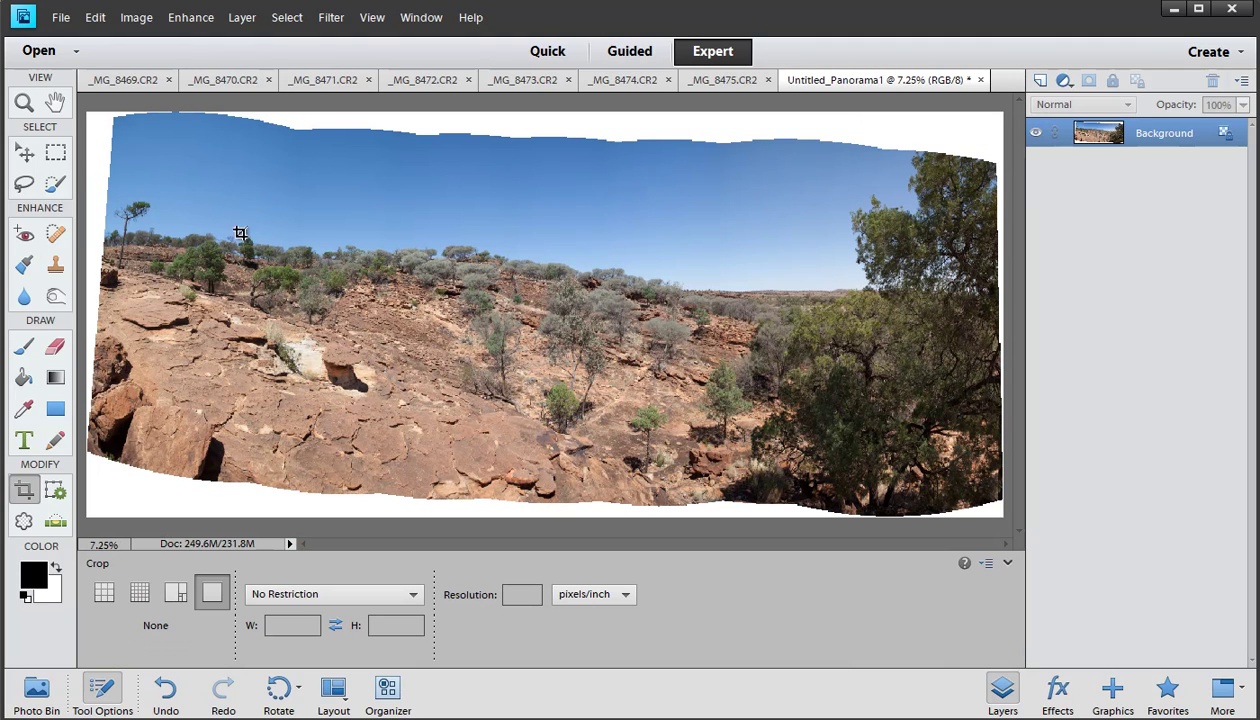
drag(115, 155, 994, 494)
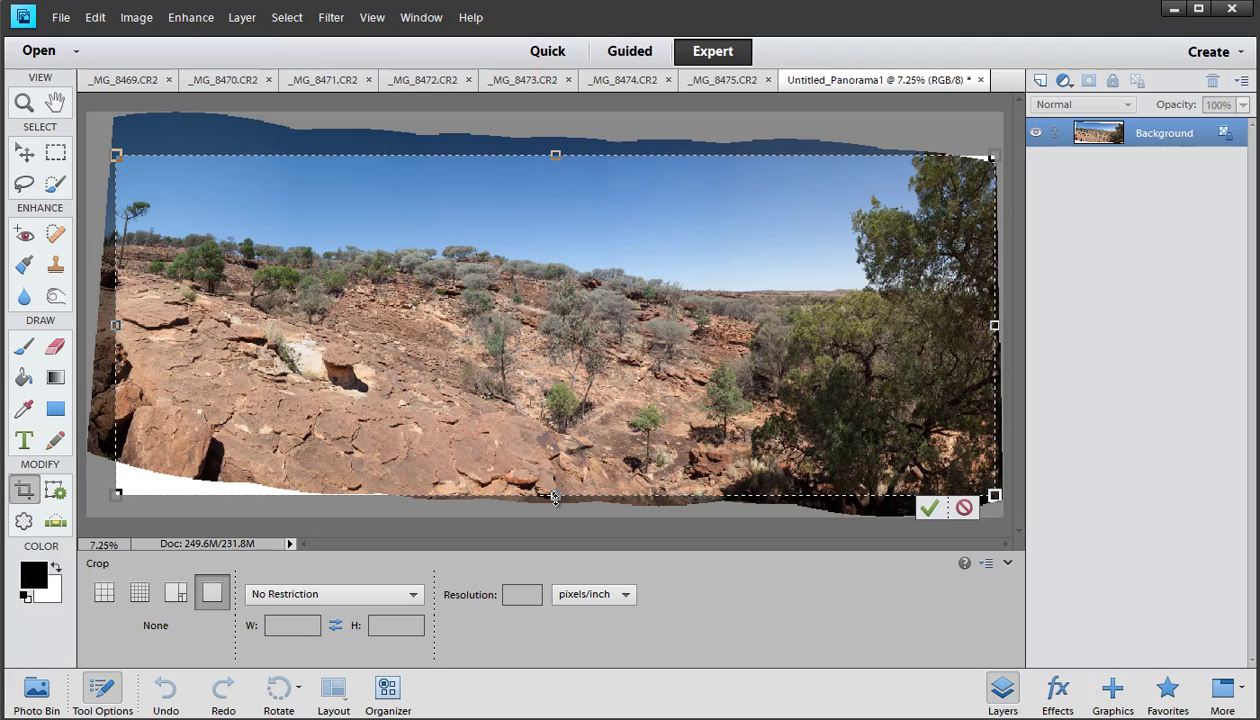
drag(555, 494, 554, 491)
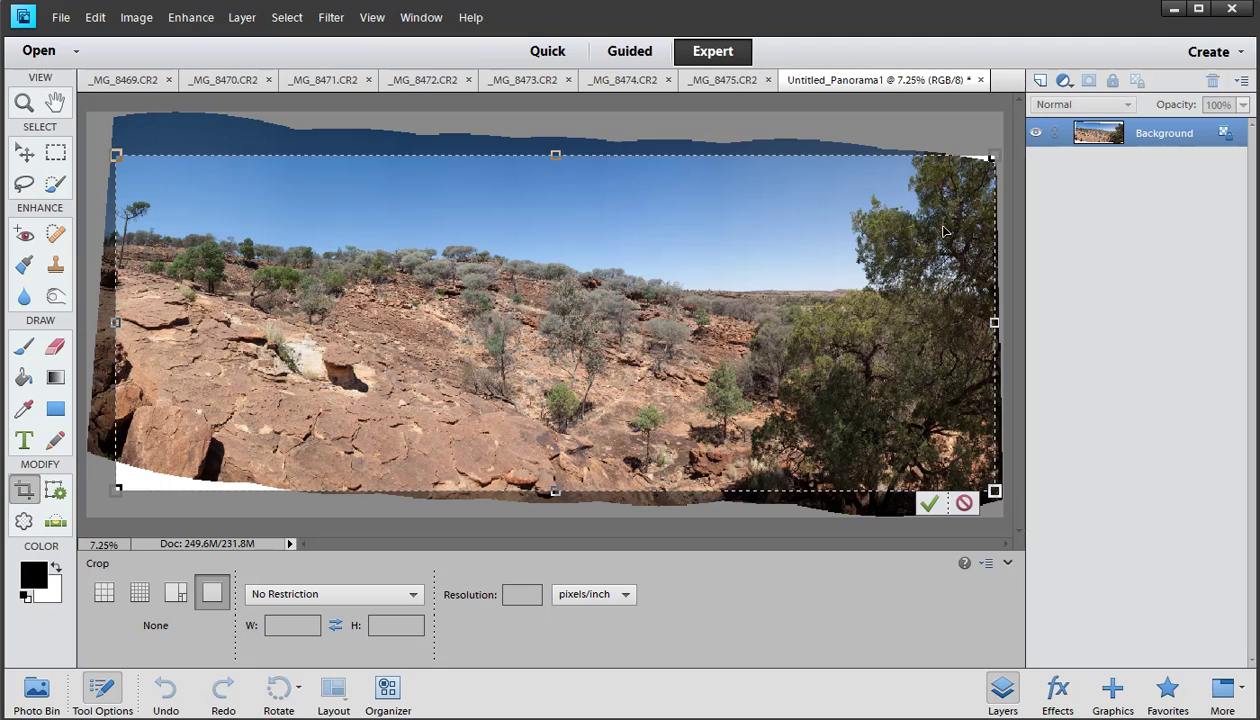
drag(805, 155, 793, 164)
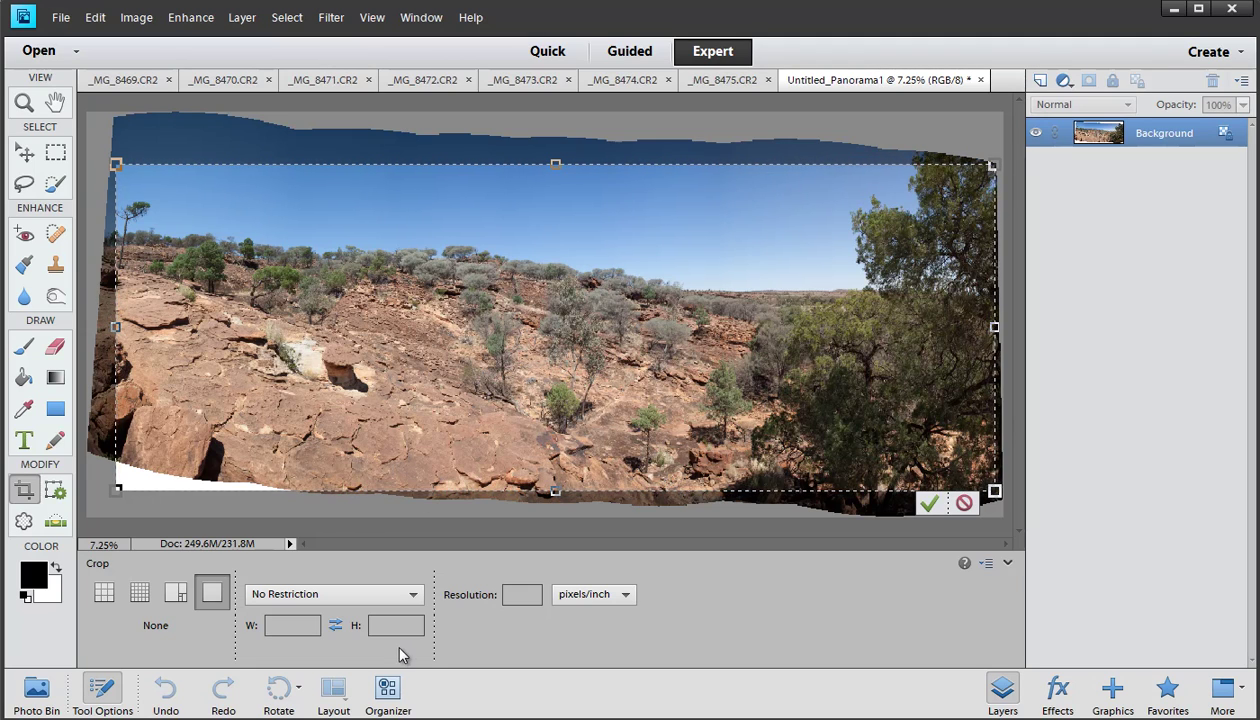
click(104, 594)
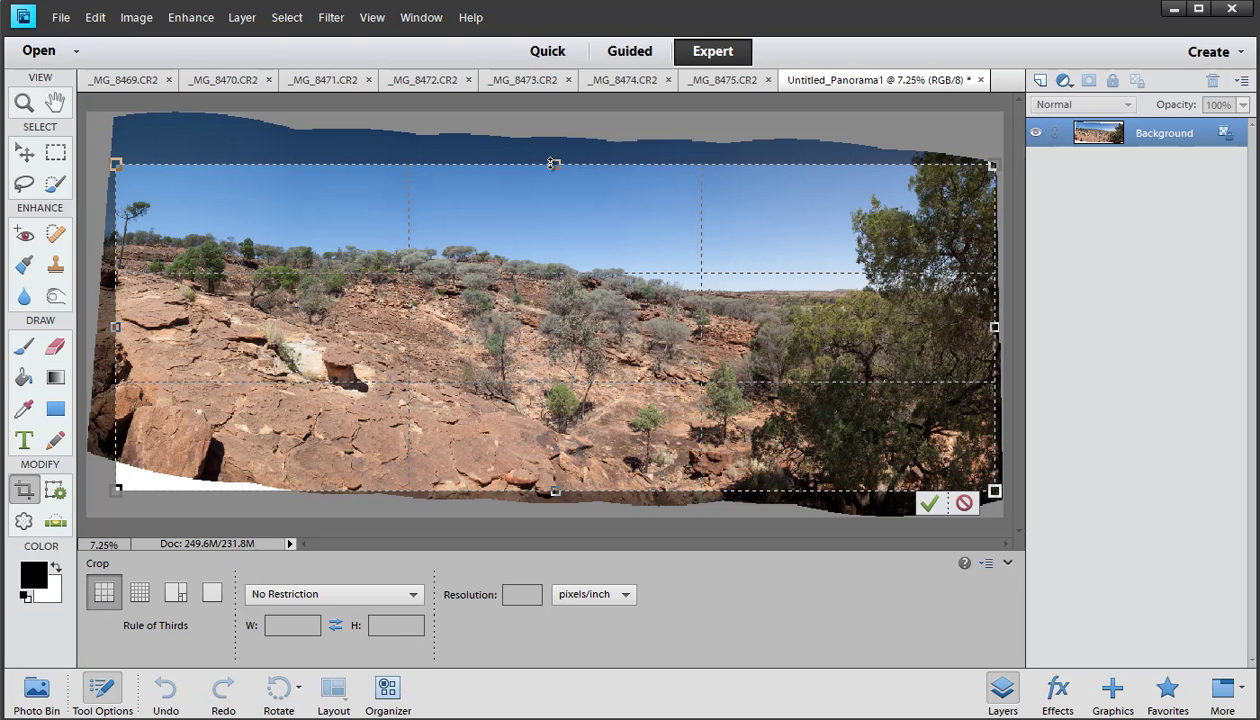
drag(553, 164, 555, 171)
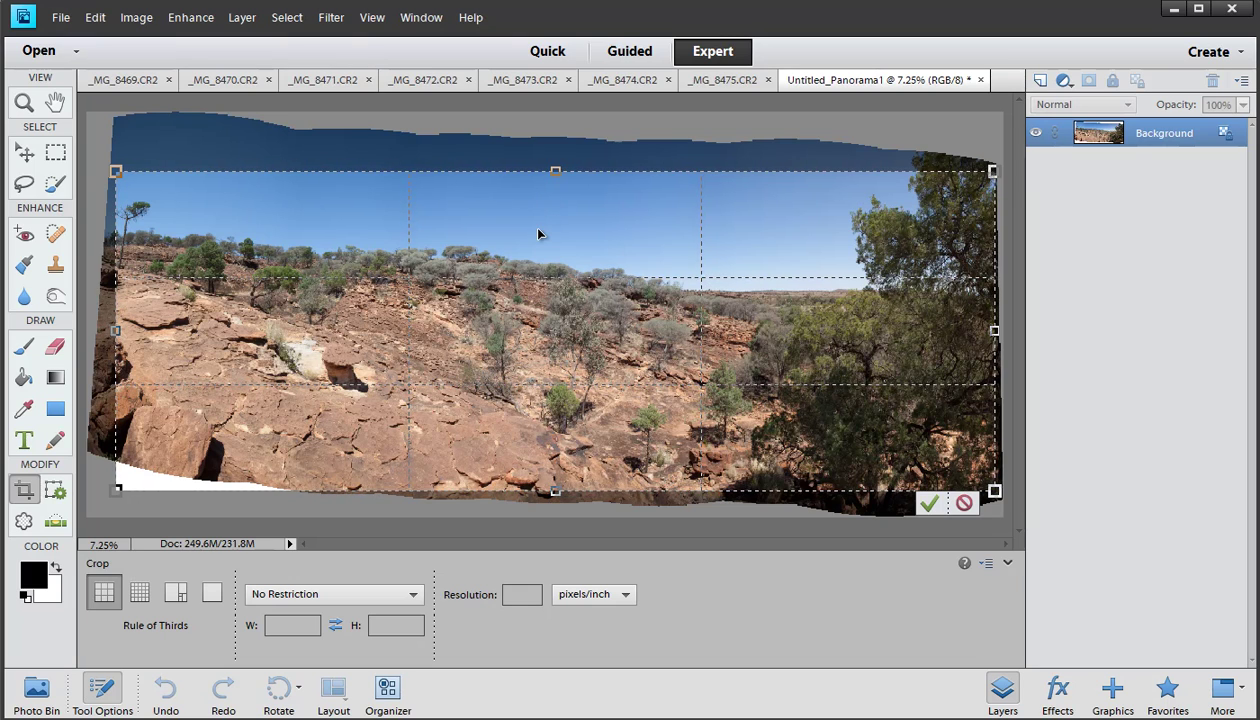
drag(557, 170, 555, 164)
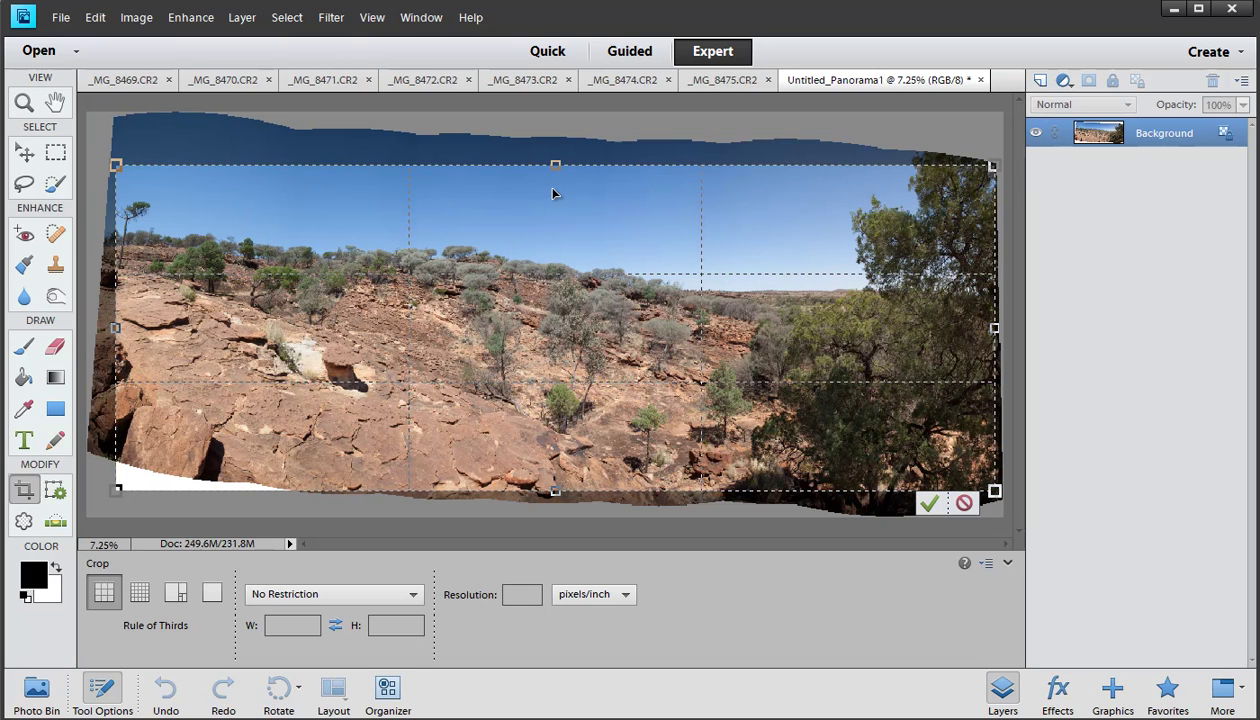
key(Return)
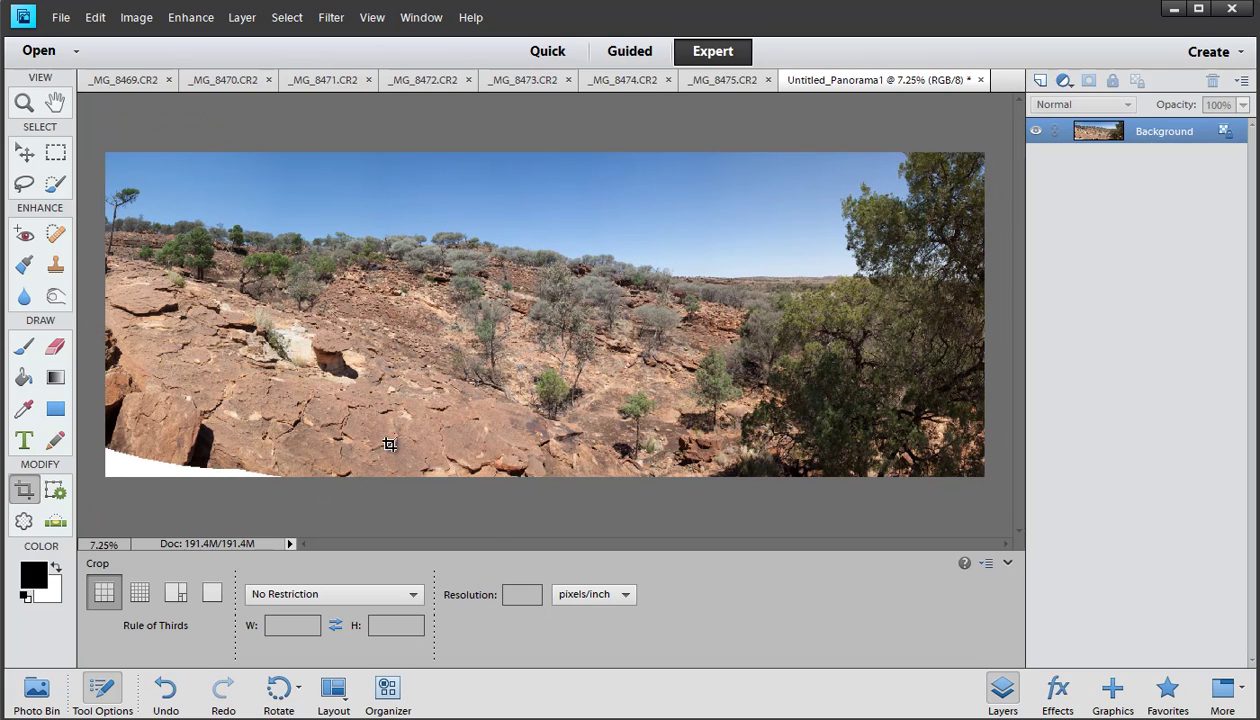
Fill the white wedge along the lower-left edge by cloning nearby rock and shadow with the 150 px Clone Stamp.
drag(301, 423, 180, 561)
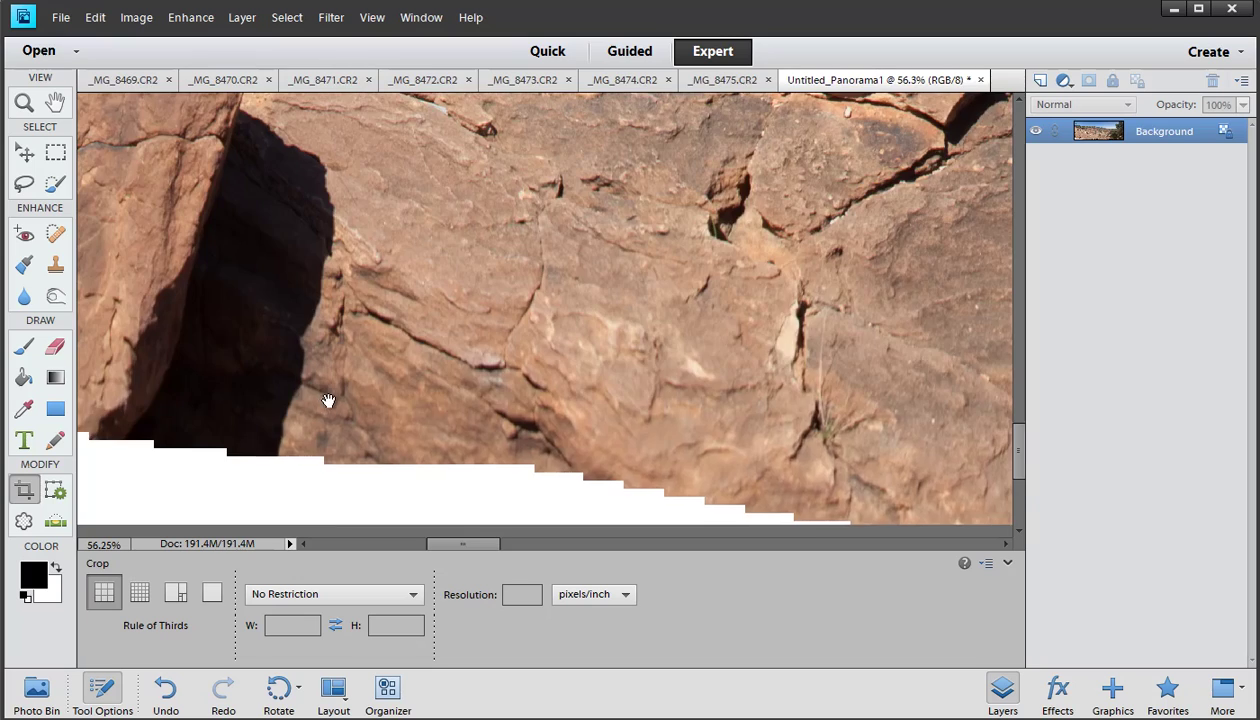
drag(326, 402, 722, 298)
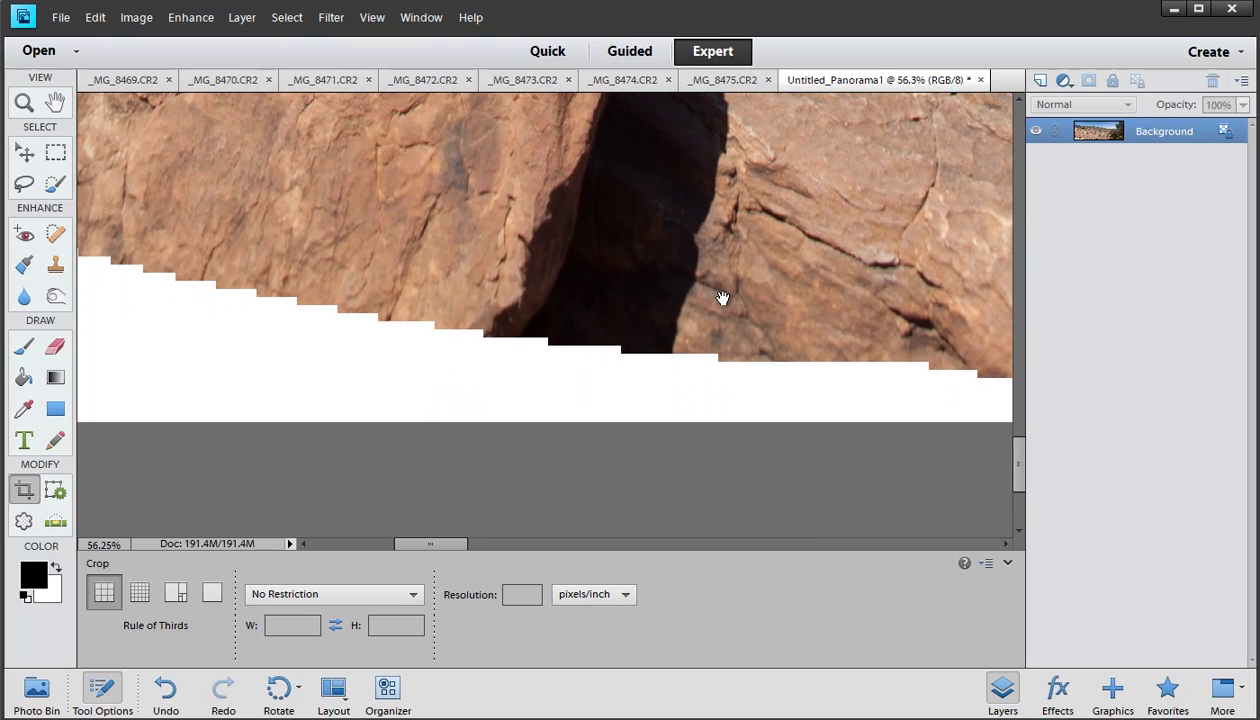
click(58, 264)
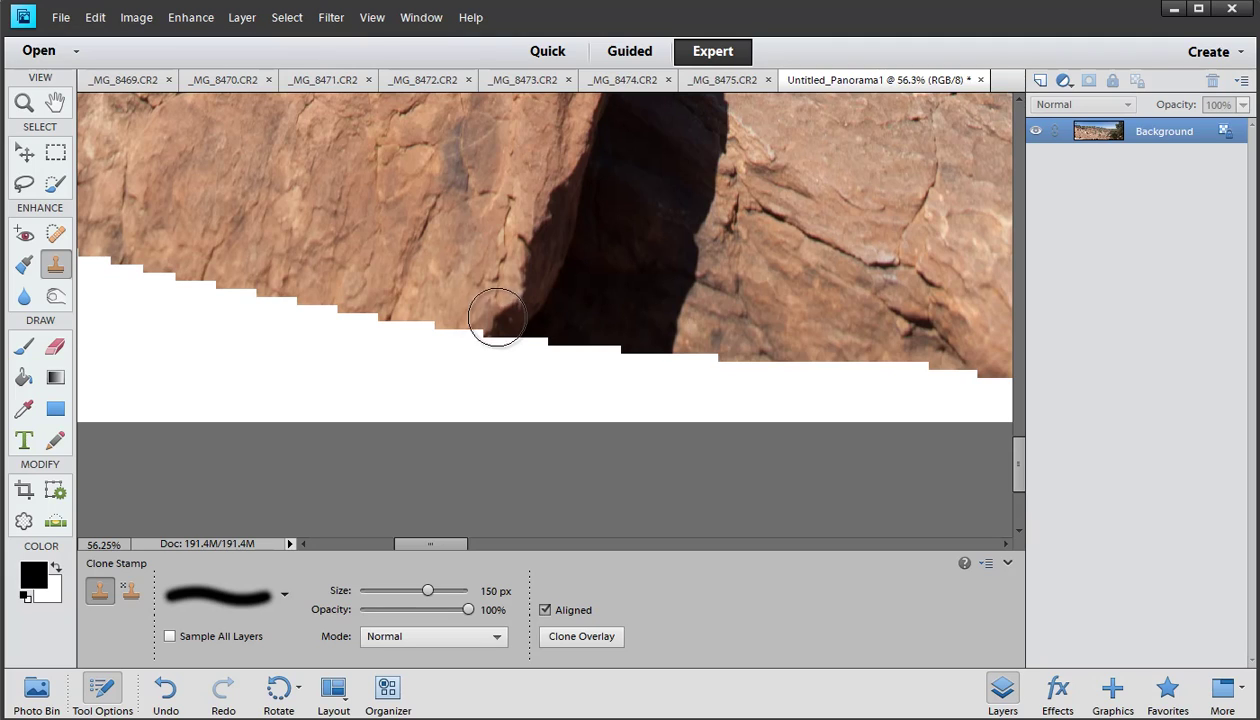
alt+click(524, 258)
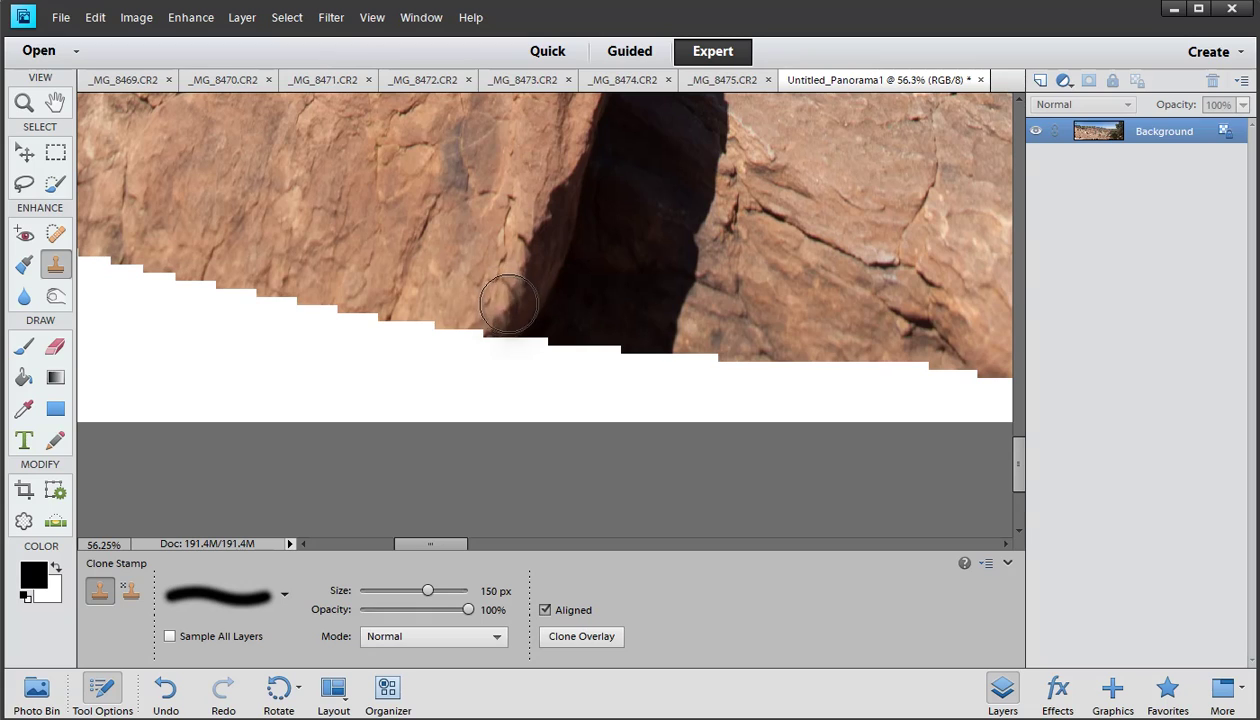
mouse_move(506, 330)
mouse_down()
mouse_move(732, 375)
mouse_move(455, 359)
mouse_move(684, 409)
mouse_move(452, 406)
mouse_move(697, 428)
mouse_move(475, 410)
mouse_move(519, 378)
mouse_move(748, 392)
mouse_move(971, 374)
mouse_move(667, 358)
mouse_up()
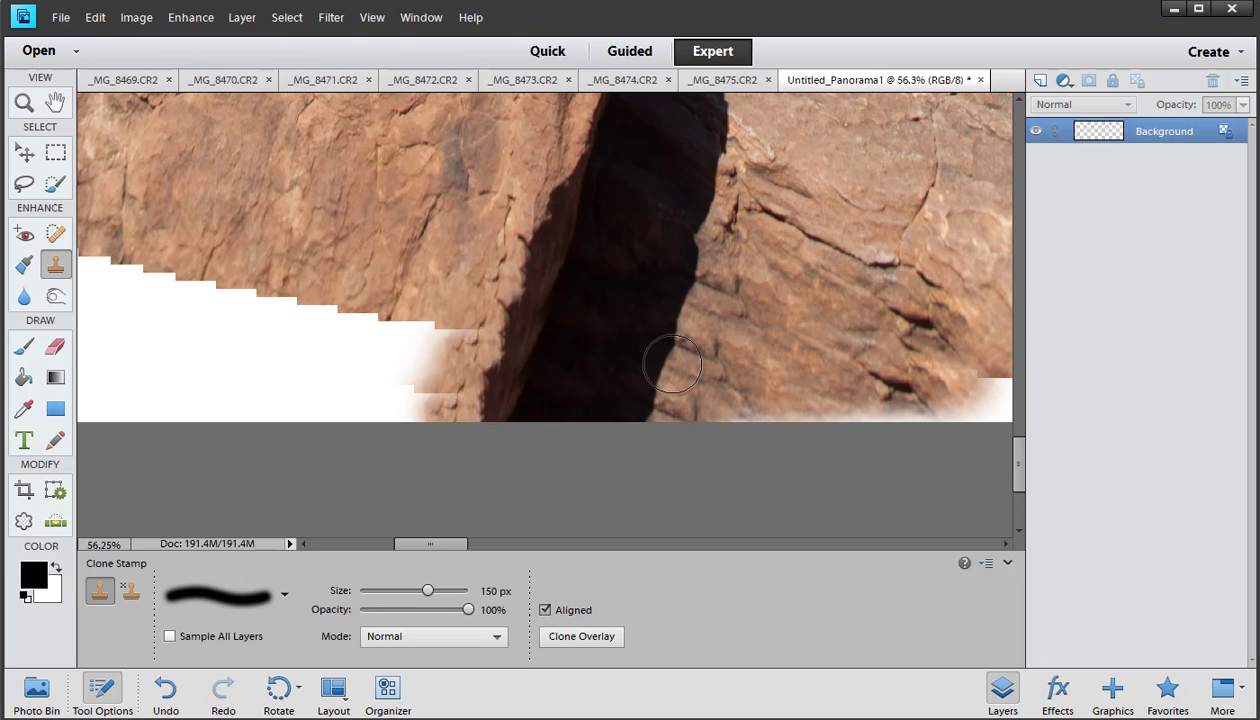
drag(863, 366, 533, 346)
mouse_move(444, 332)
mouse_down()
mouse_move(918, 394)
mouse_move(722, 406)
mouse_move(408, 398)
mouse_move(458, 422)
mouse_up()
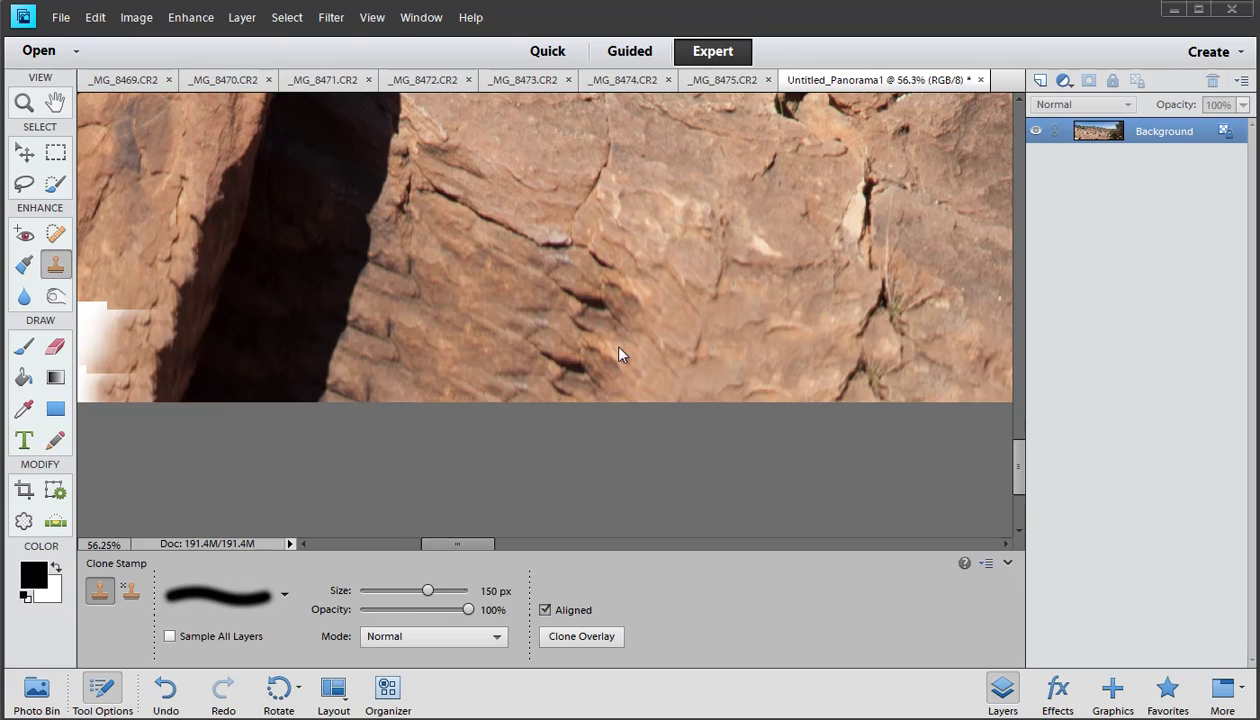
scroll(600, 290, left, 3)
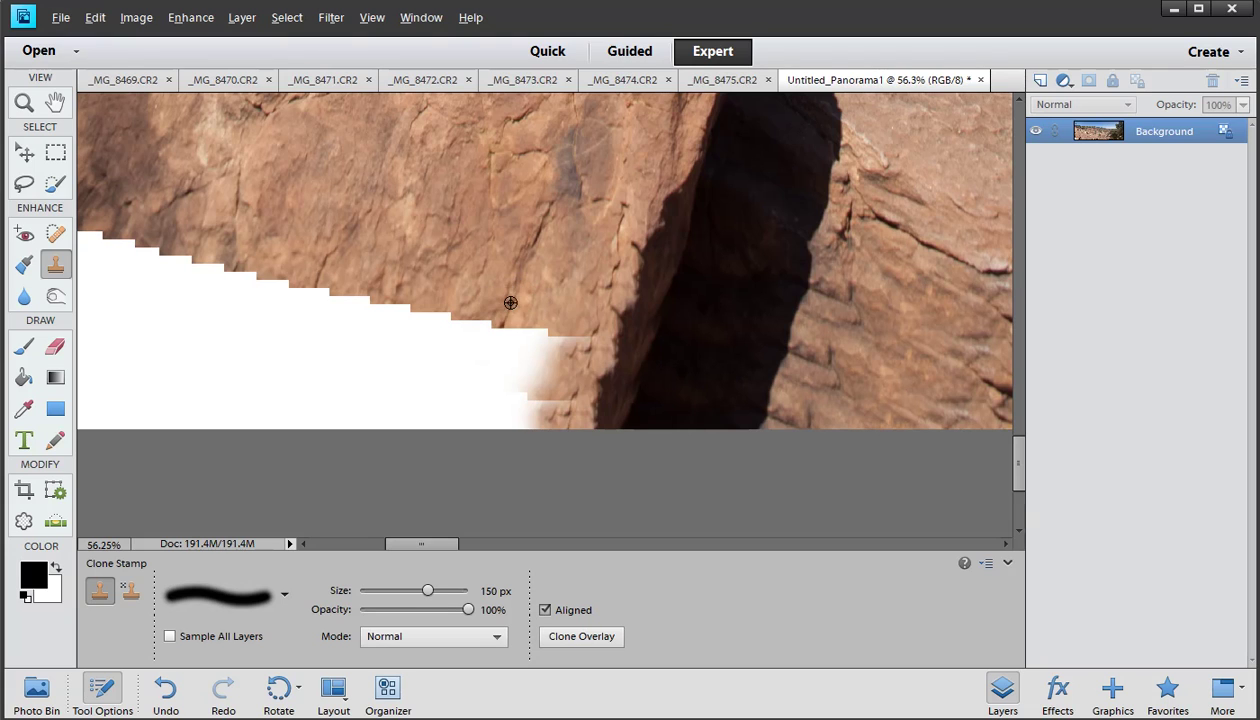
alt+click(510, 302)
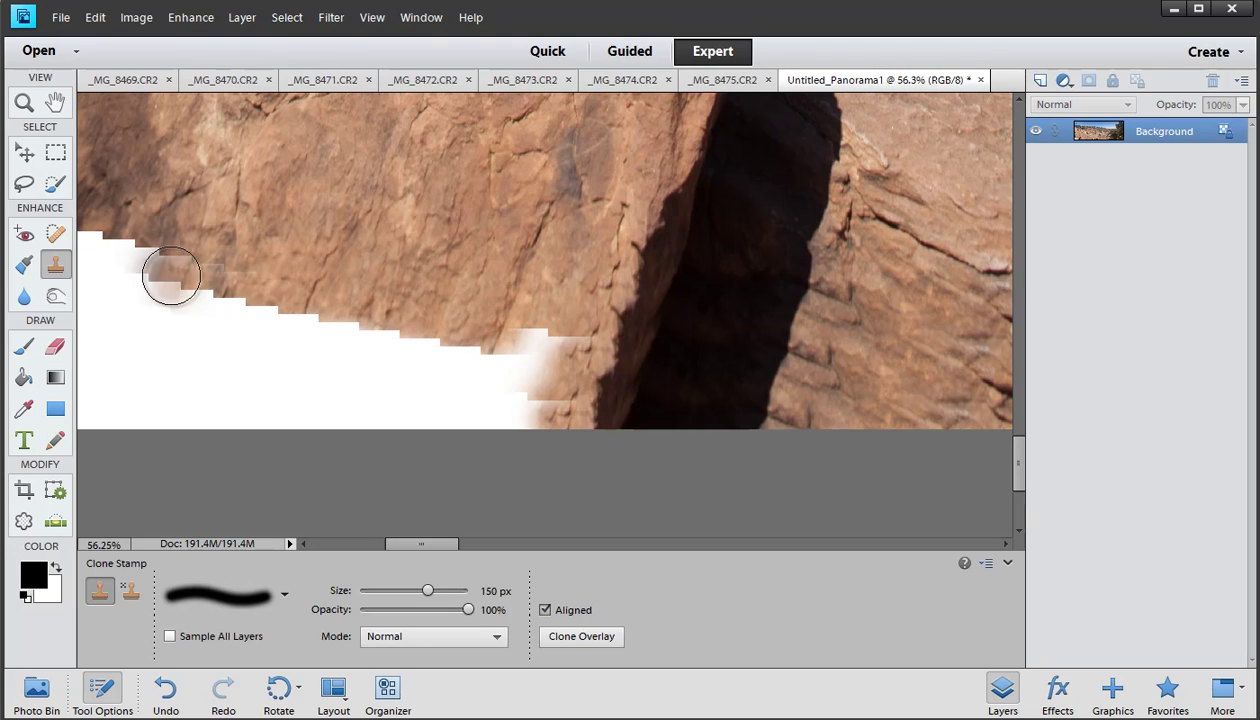
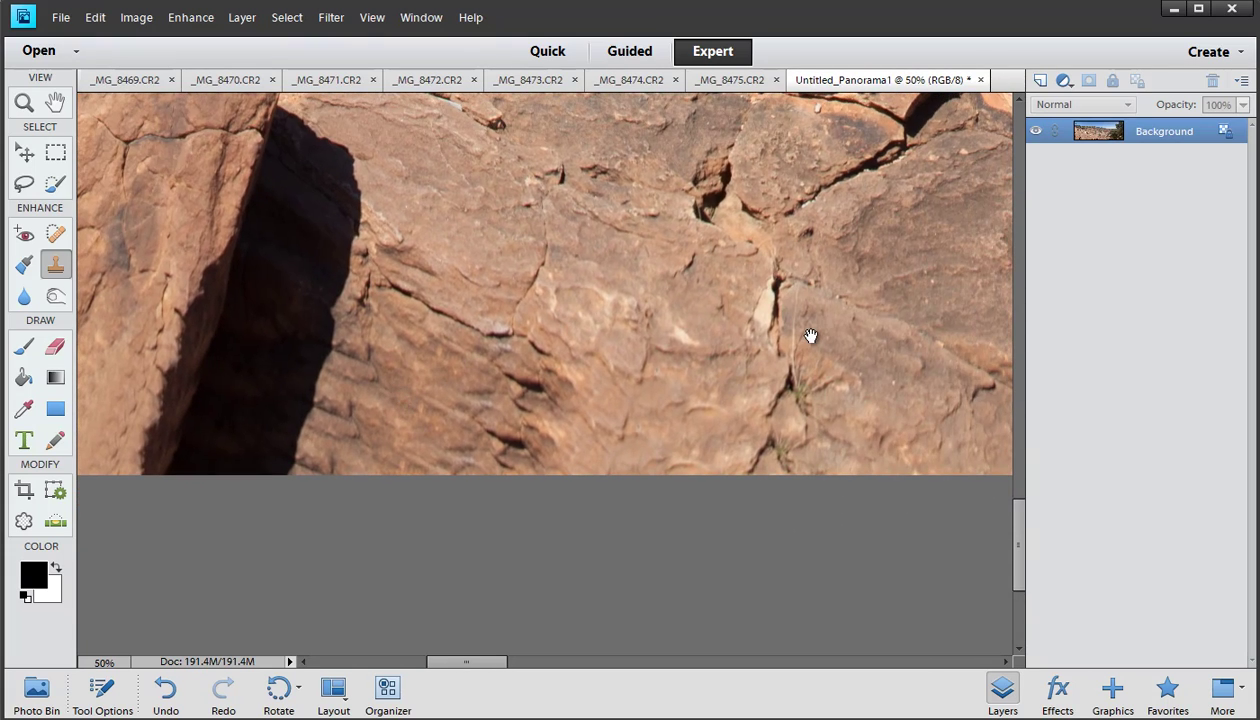
Clone rock from other spots over the repeated patterns on the slab just right of the dark crevice.
alt+click(654, 212)
drag(537, 385, 505, 372)
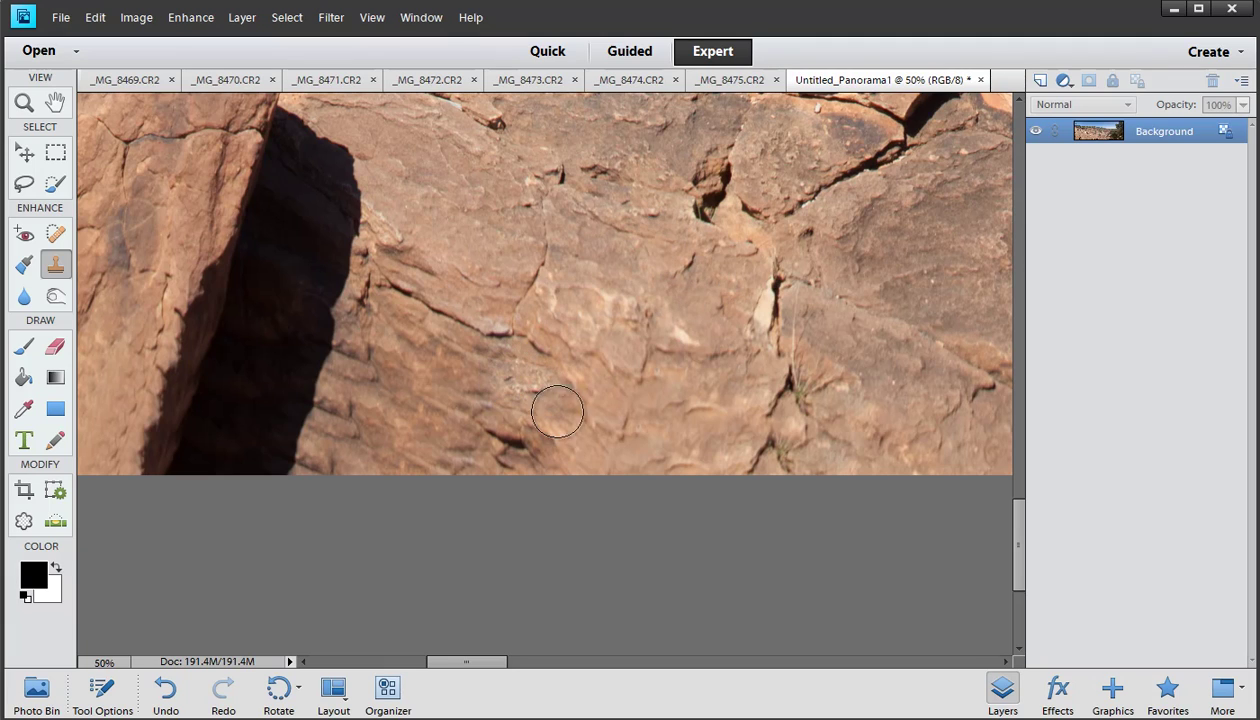
alt+click(965, 349)
mouse_move(366, 424)
mouse_down()
mouse_move(352, 416)
mouse_move(356, 446)
mouse_up()
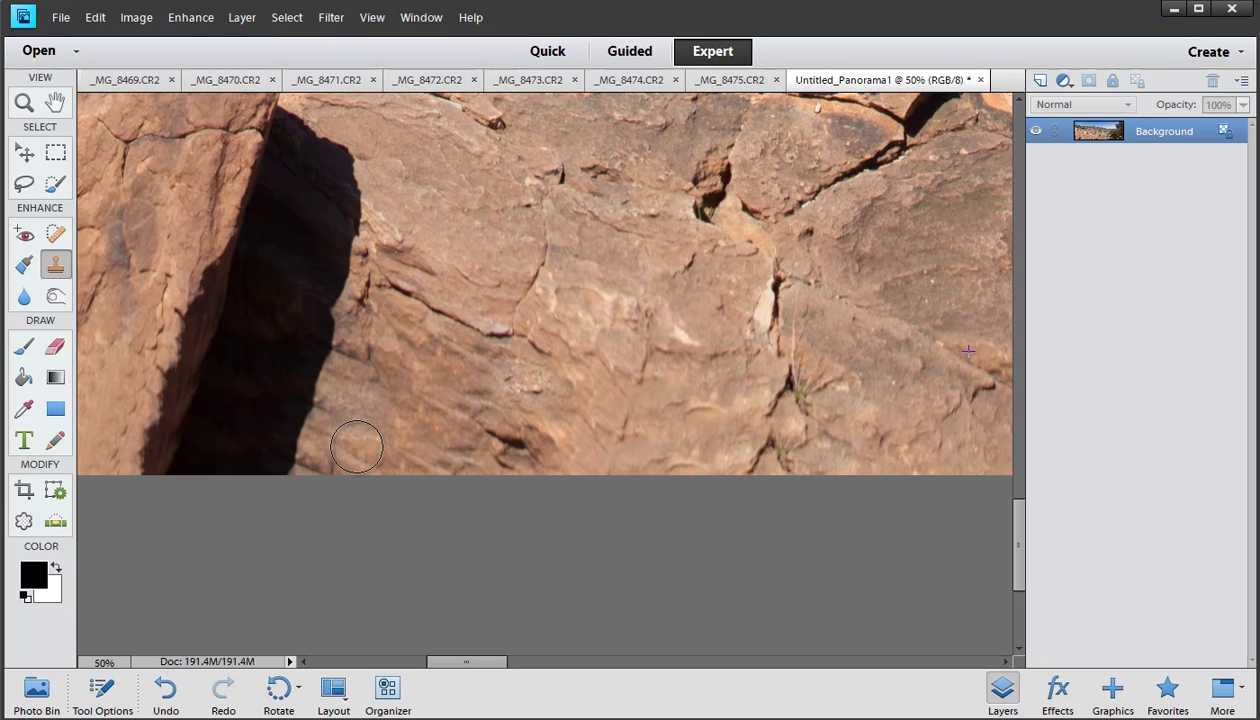
Clone varied rock texture over the repeated streaks on the middle and right part of the boulder beside the crevice.
mouse_move(260, 436)
mouse_down()
mouse_move(742, 436)
mouse_move(848, 420)
mouse_up()
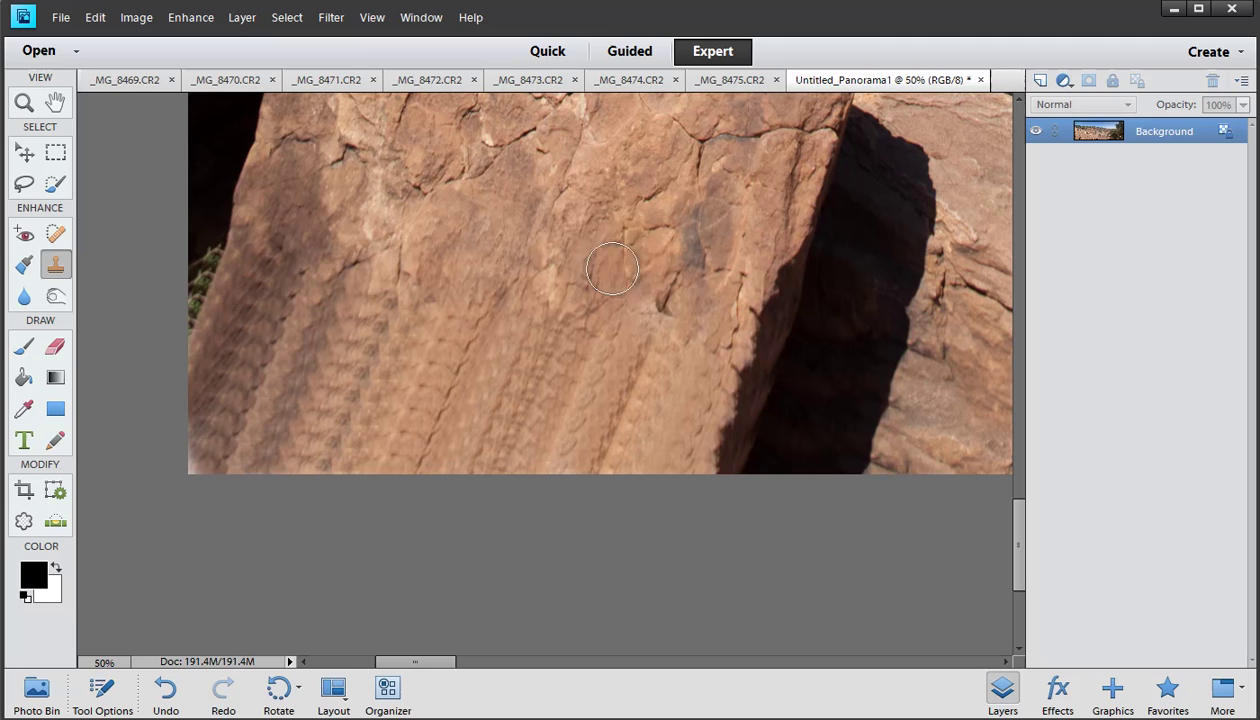
alt+click(572, 165)
mouse_move(548, 340)
mouse_down()
mouse_move(518, 346)
mouse_move(609, 376)
mouse_up()
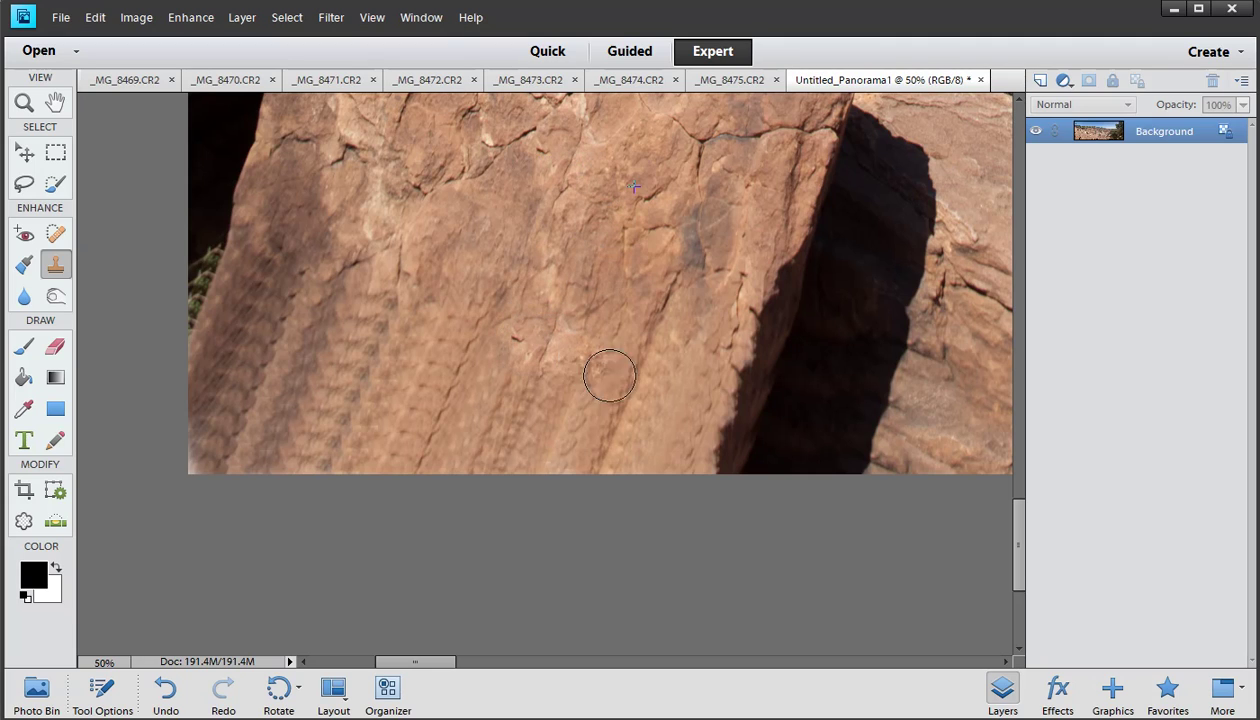
key(alt)
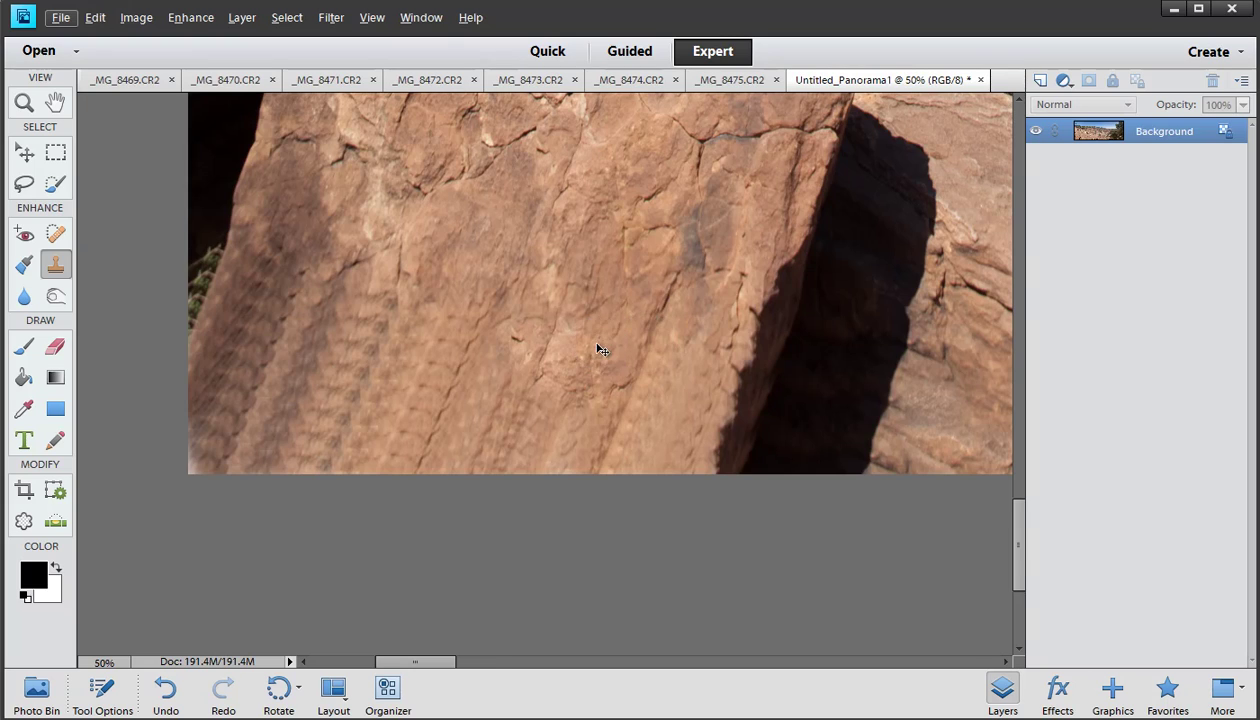
scroll(602, 350, down, 1)
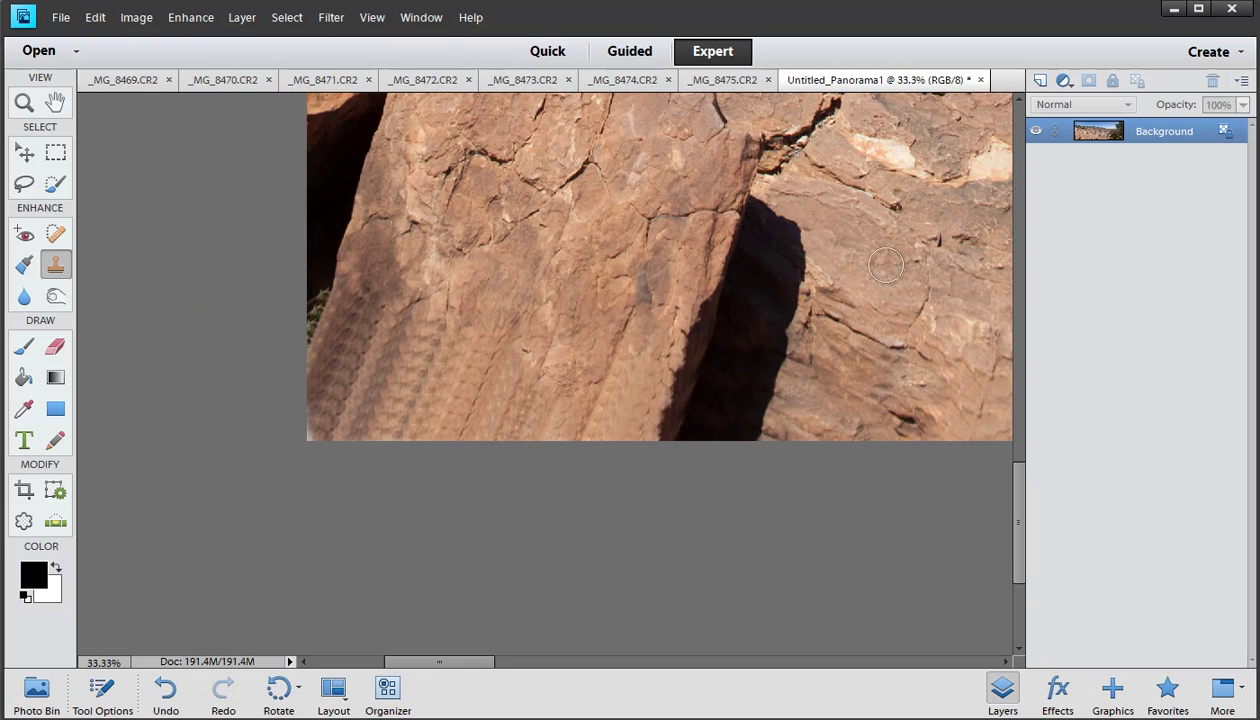
drag(627, 298, 592, 414)
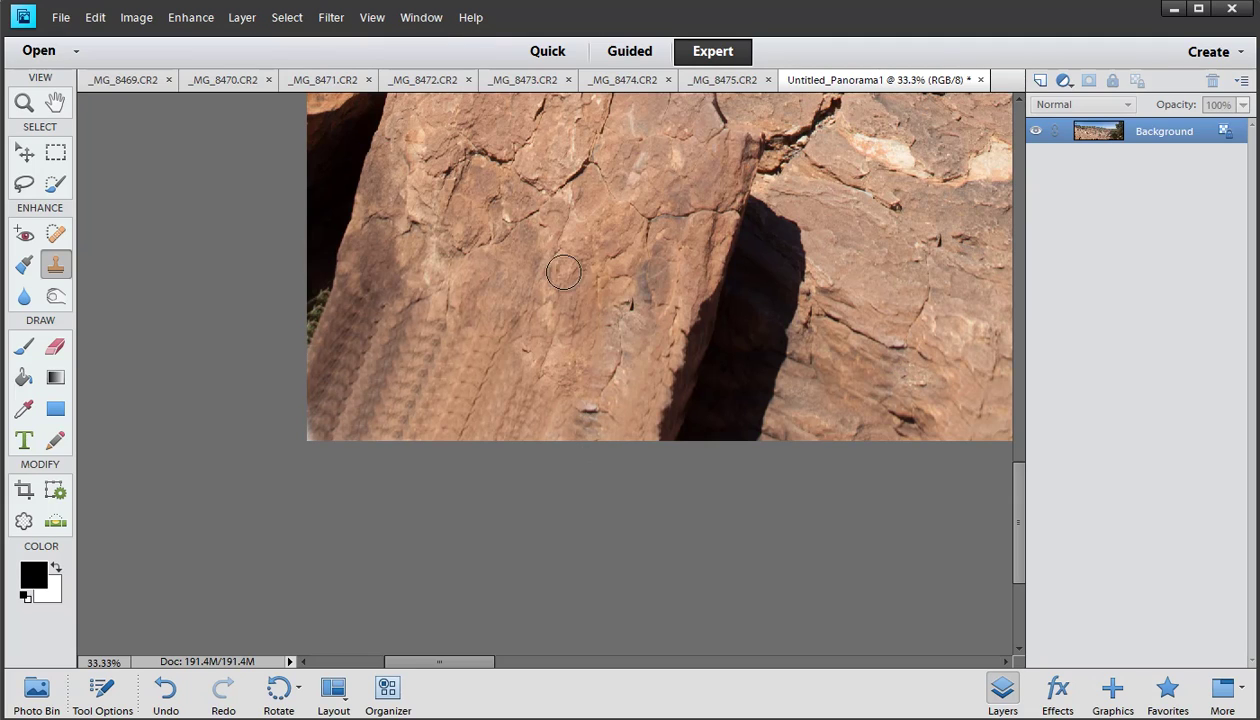
Break up the repeated streaks on the boulder's lower-left side and corner by cloning different rock texture over them.
drag(364, 325, 346, 413)
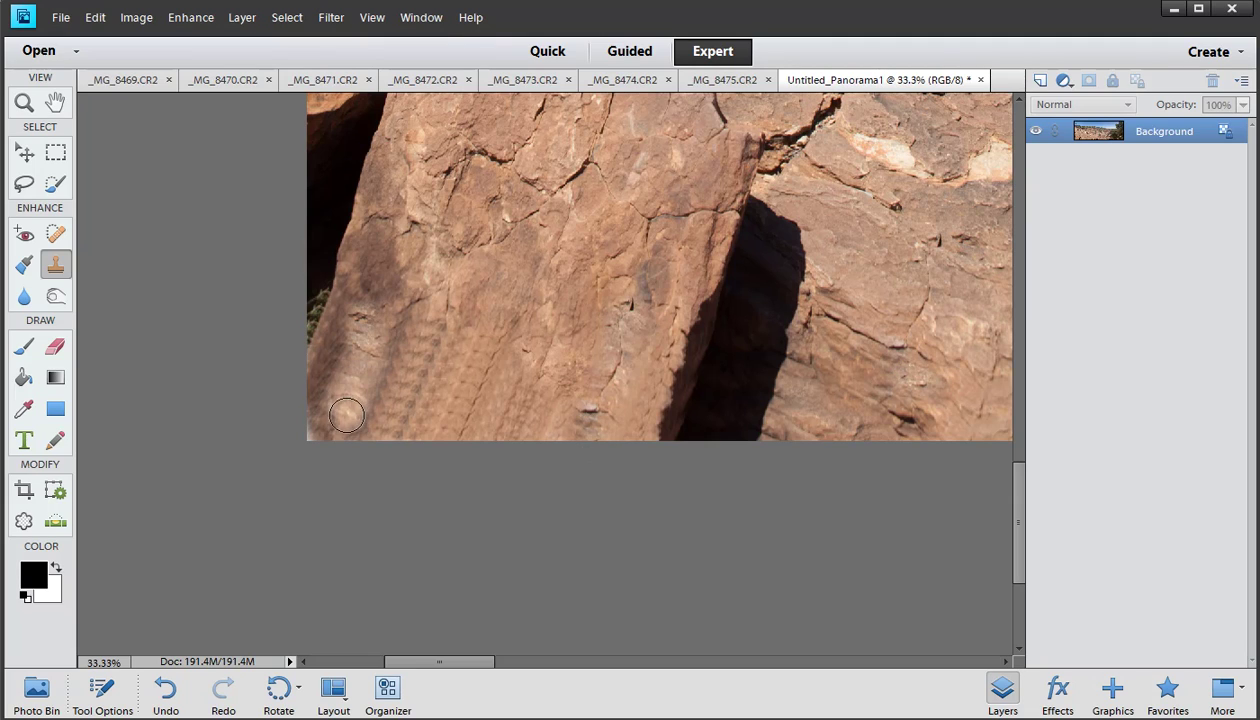
alt+click(490, 262)
drag(400, 352, 347, 436)
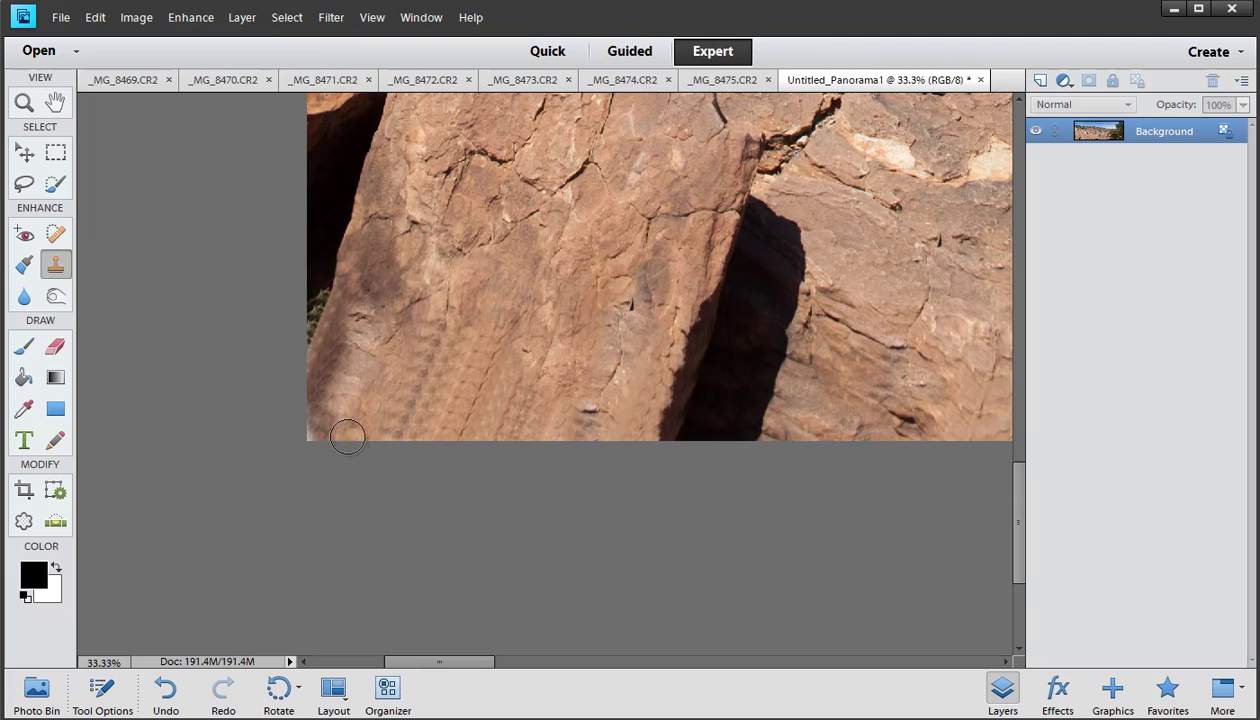
drag(328, 362, 314, 405)
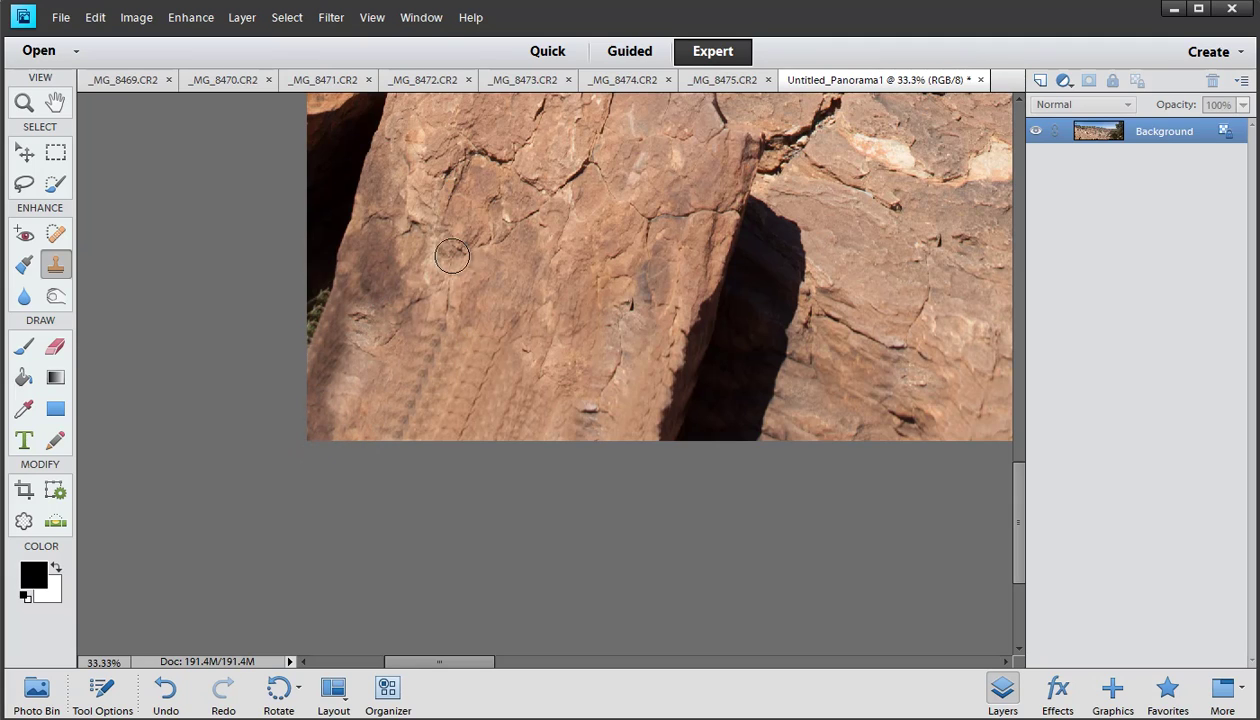
drag(428, 322, 422, 366)
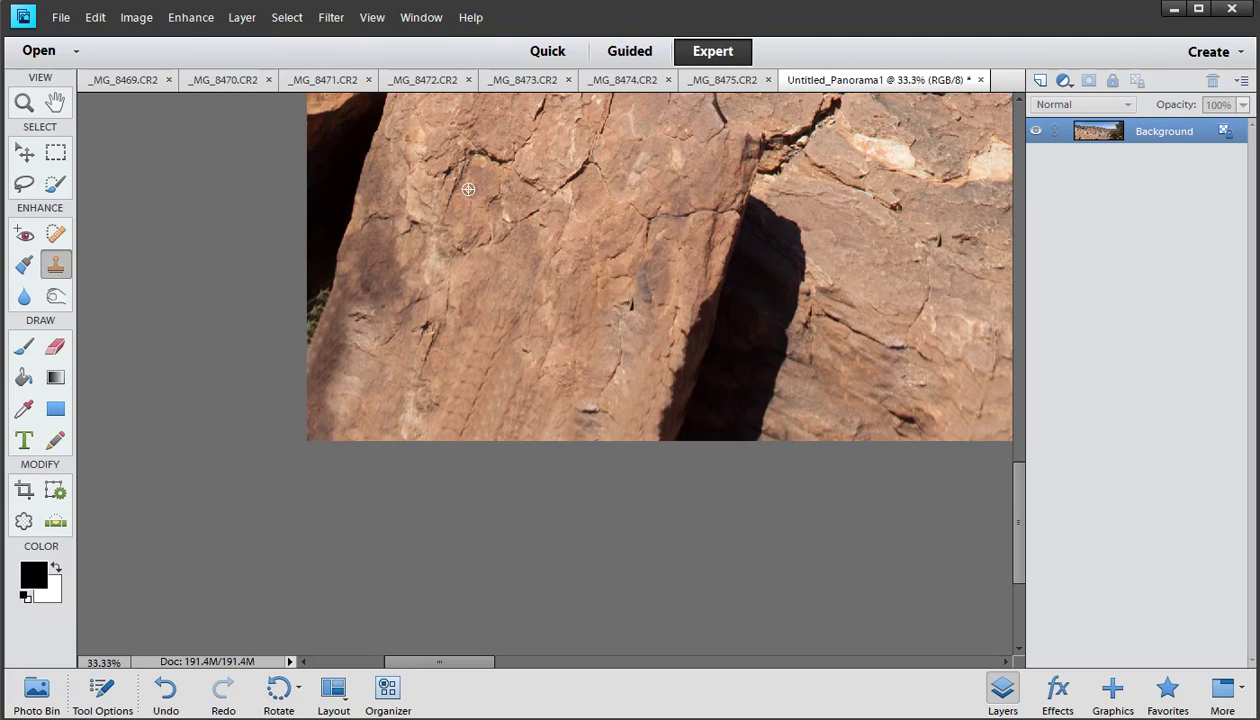
Clone cracked rock from the boulder's upper part over the remaining streaks in its lower centre.
alt+click(568, 164)
drag(508, 306, 482, 385)
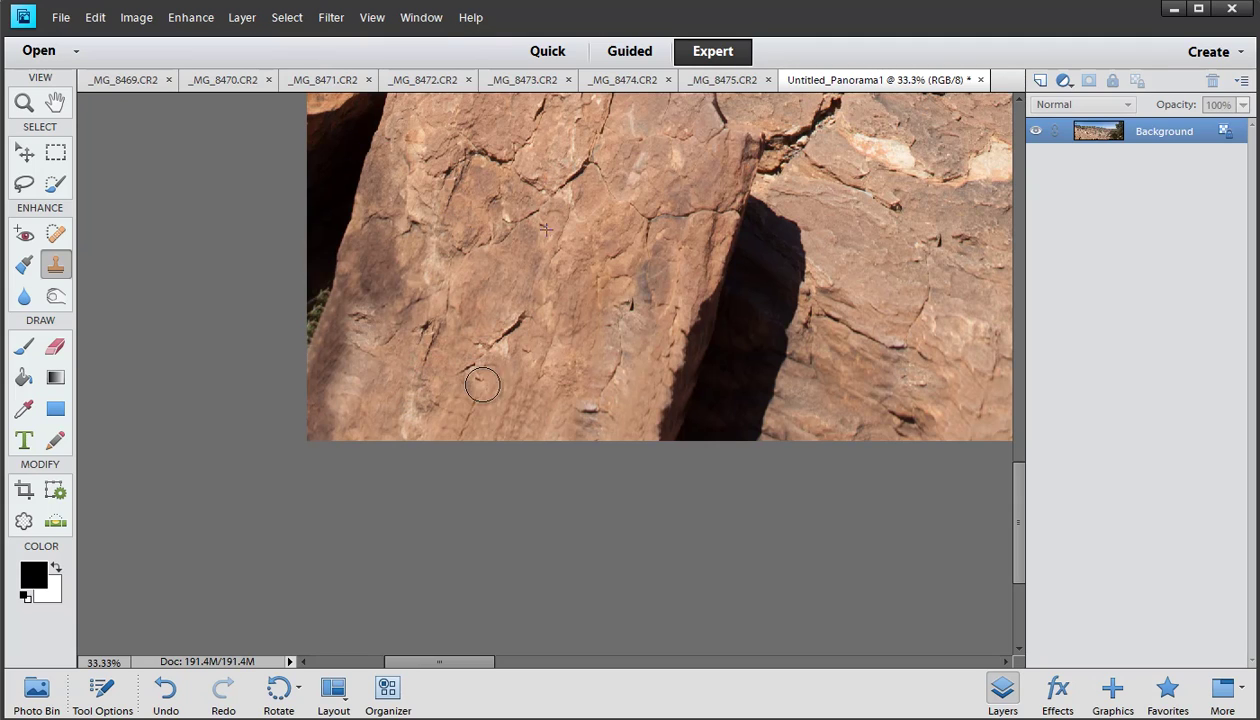
scroll(591, 357, down, 1)
scroll(570, 358, right, 1)
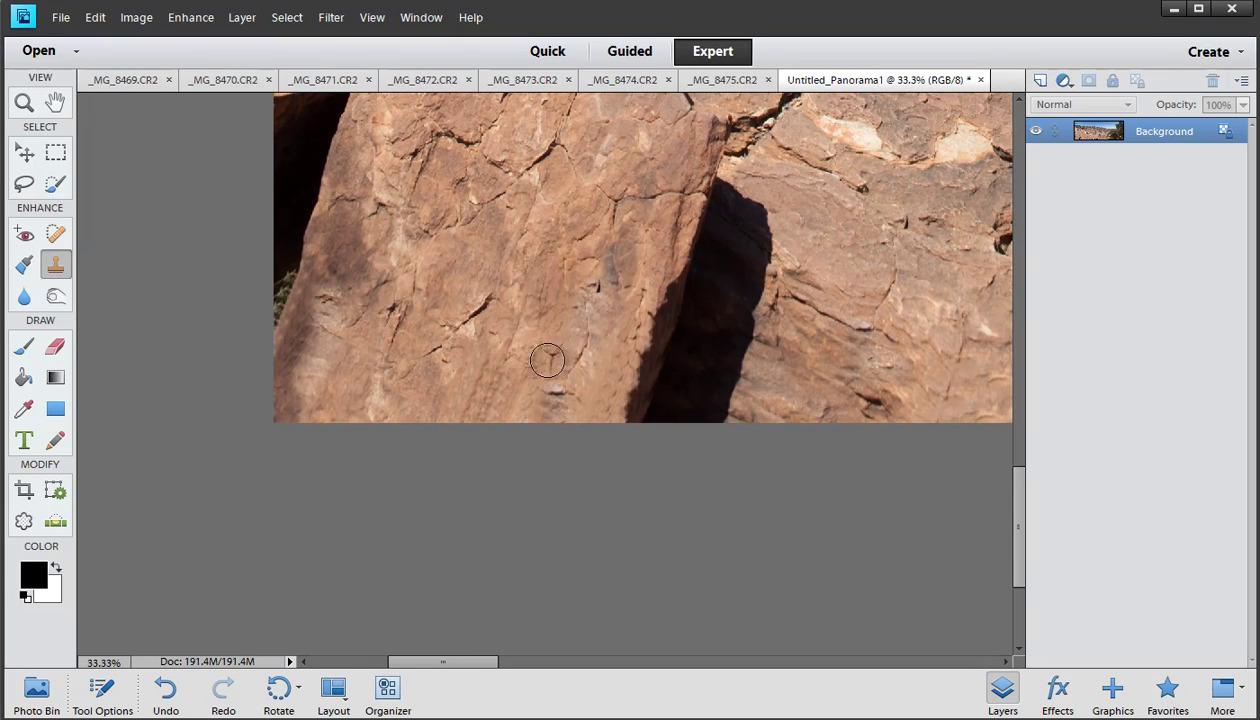
mouse_move(500, 343)
mouse_down()
mouse_move(493, 396)
mouse_move(449, 412)
mouse_up()
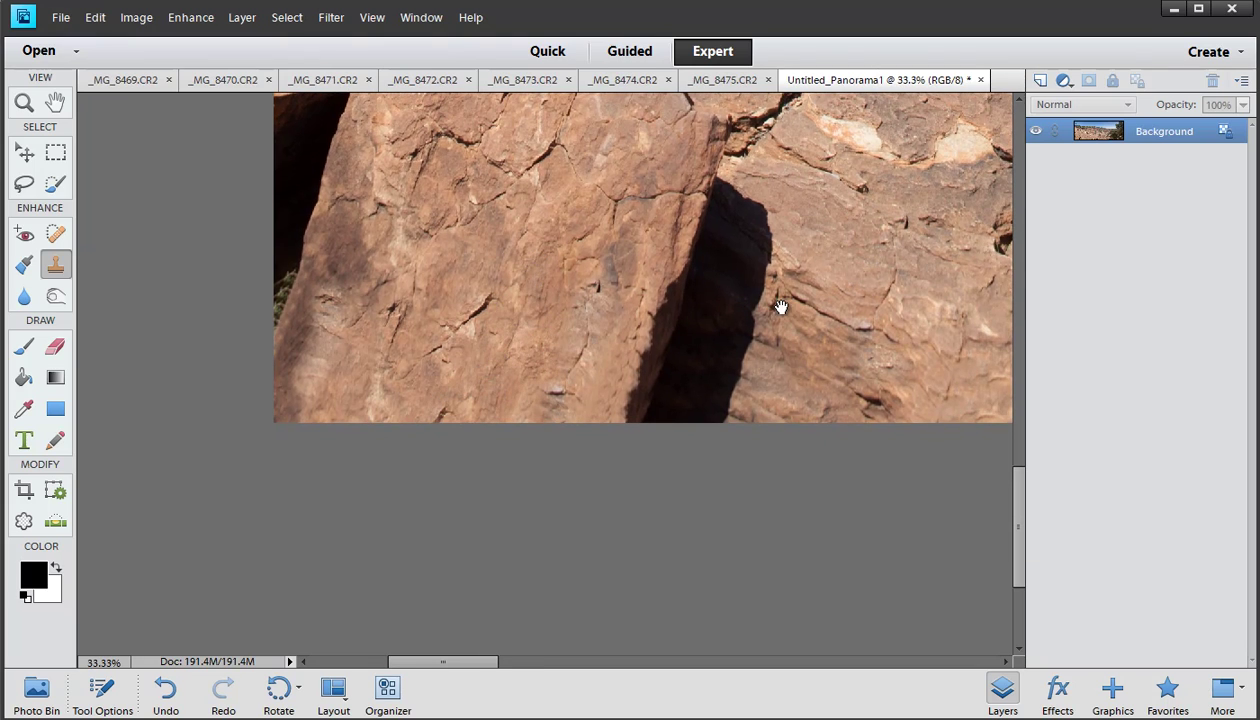
Clone more rock texture over the remaining retouched area along the panorama's lower edge and check the whole image.
drag(779, 304, 790, 242)
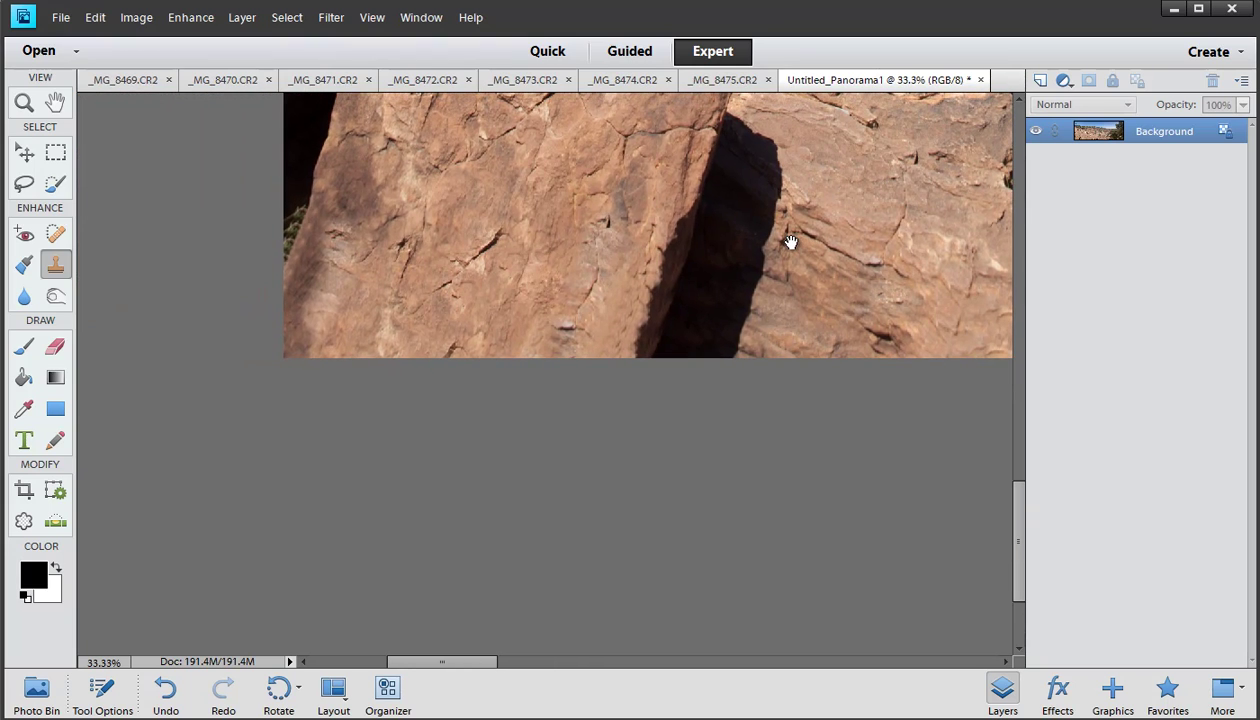
mouse_move(294, 225)
mouse_down()
mouse_move(374, 256)
mouse_move(424, 252)
mouse_move(383, 290)
mouse_move(405, 240)
mouse_move(385, 318)
mouse_up()
alt+click(419, 177)
mouse_move(638, 284)
mouse_down()
mouse_move(470, 325)
mouse_move(323, 444)
mouse_up()
key(ctrl+0)
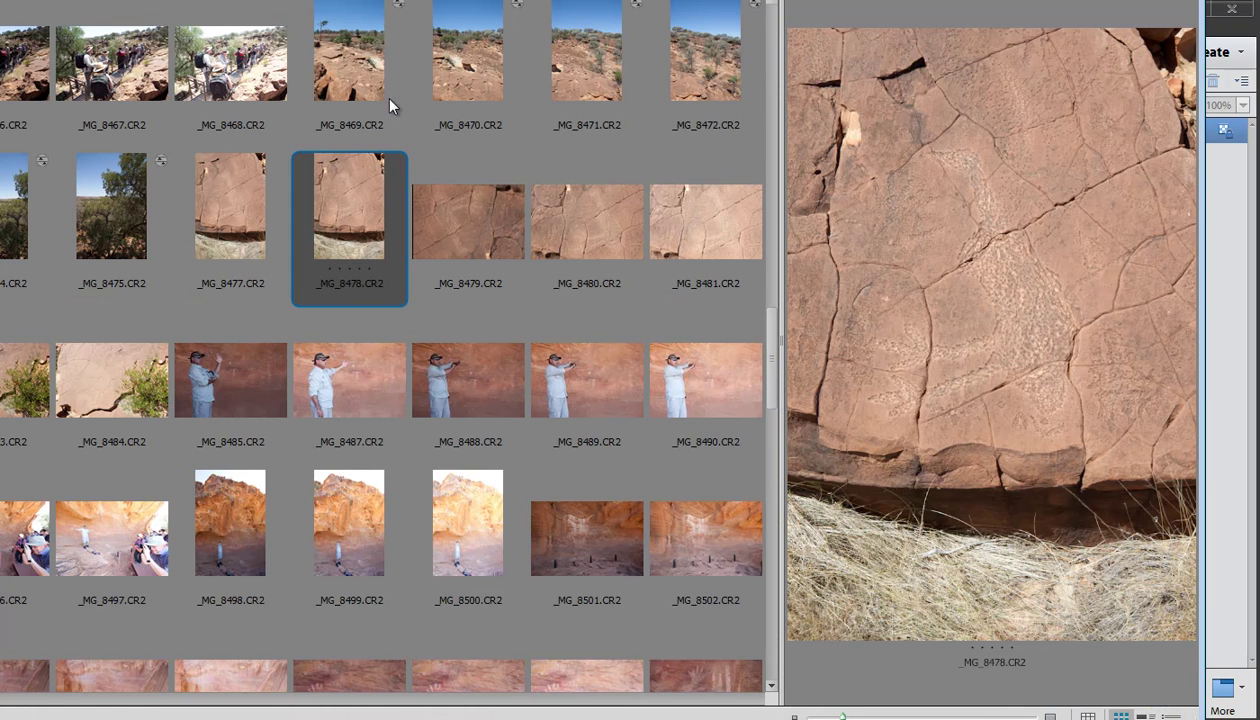
Browse the photo thumbnails in the file browser and select the first panorama source photo, _MG_8469.CR2.
scroll(407, 490, down, 5)
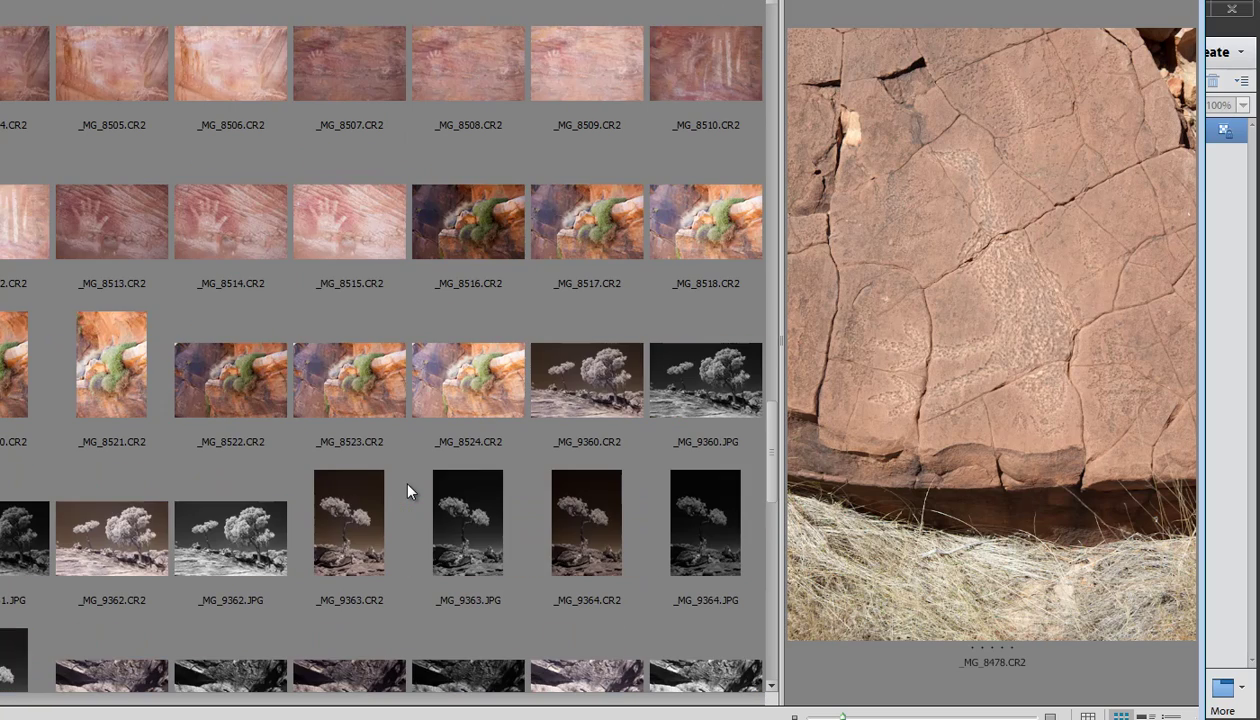
scroll(407, 490, up, 6)
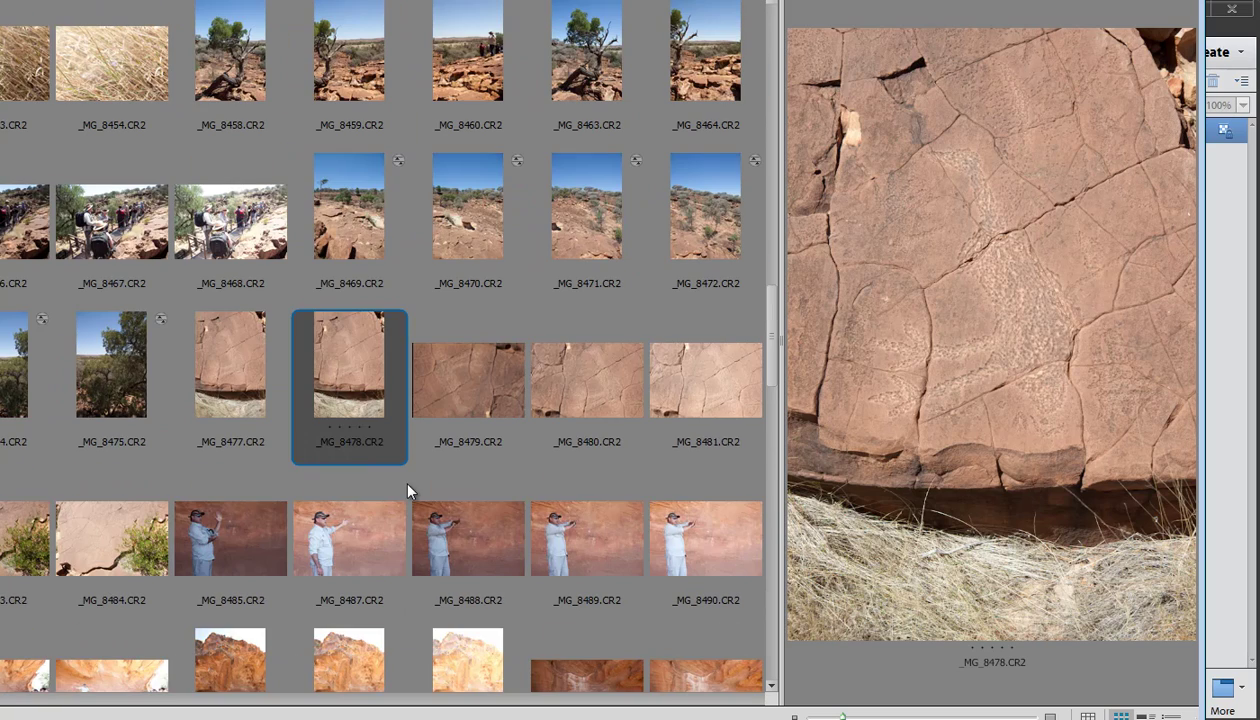
click(360, 225)
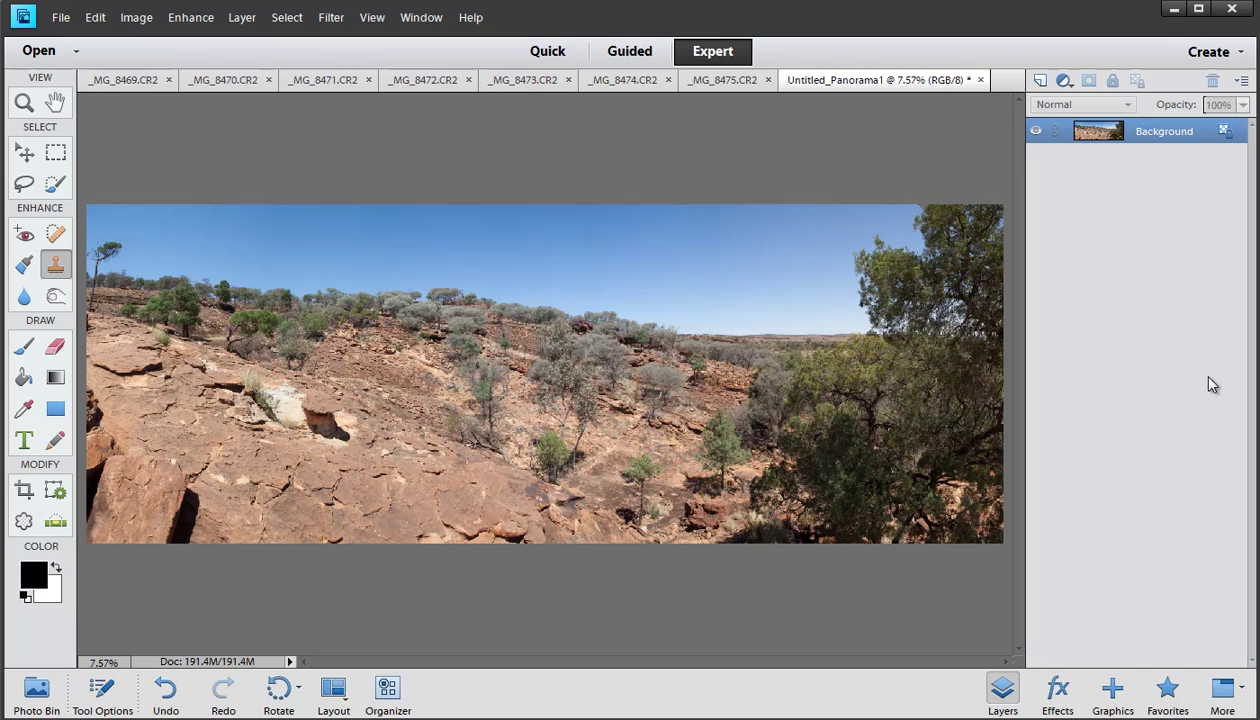
Add a Hue/Saturation adjustment layer above the panorama with saturation +18 and compare the image with the layer hidden and shown.
click(1066, 84)
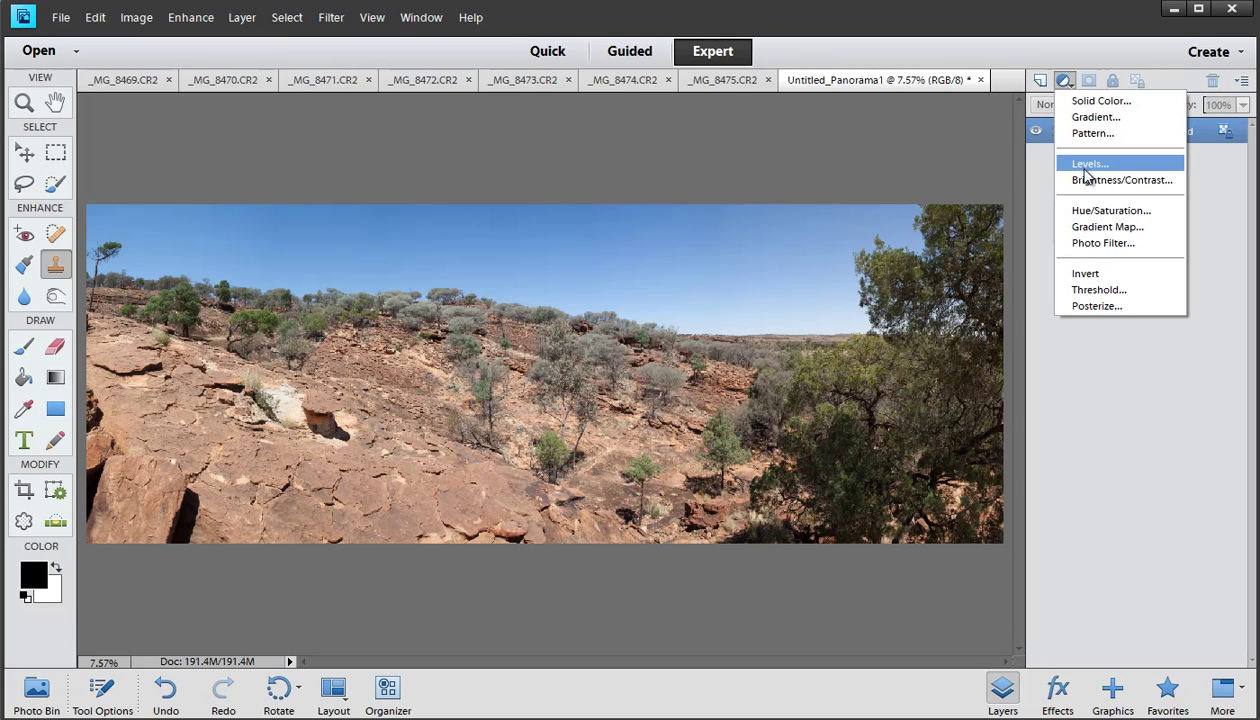
click(1092, 210)
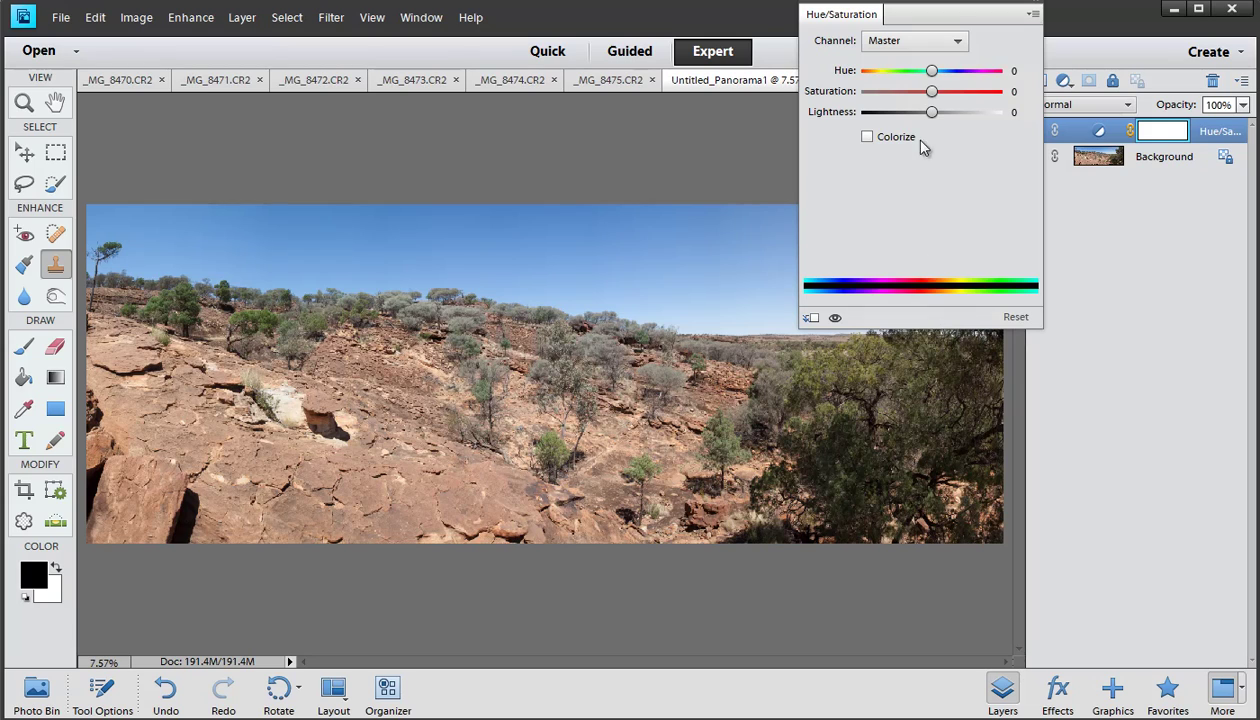
drag(932, 91, 945, 92)
click(1031, 13)
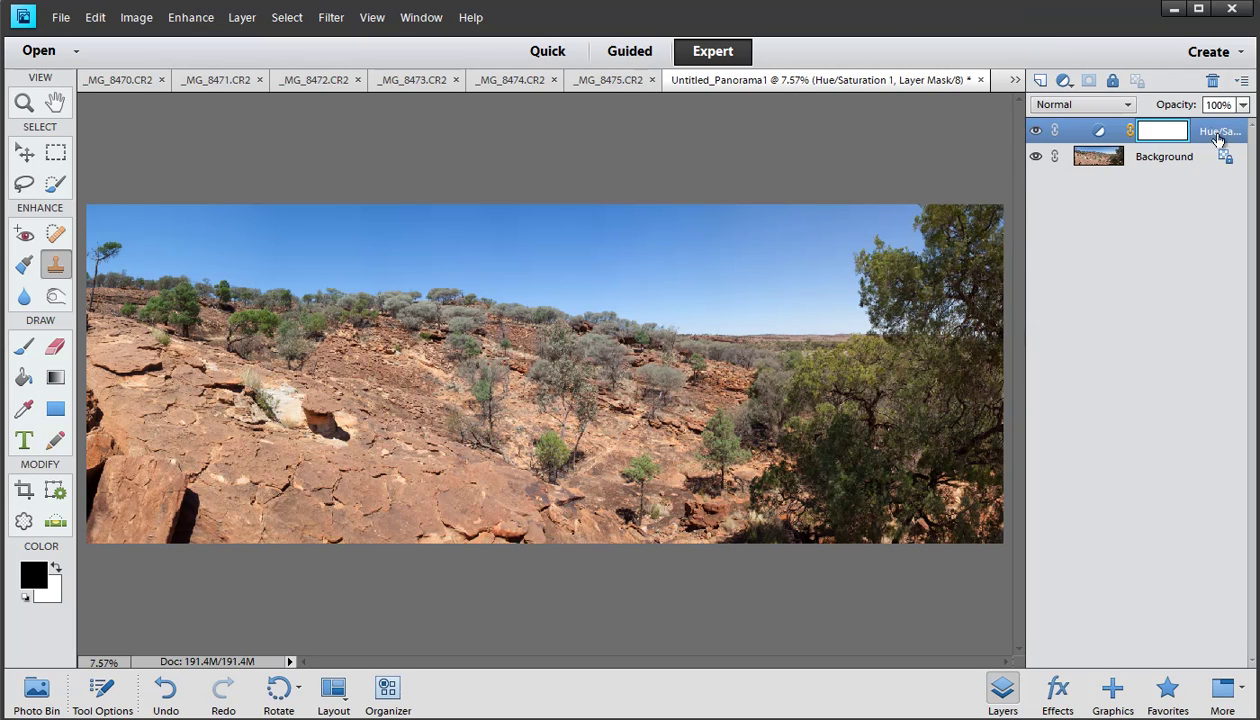
click(1036, 131)
click(1036, 131)
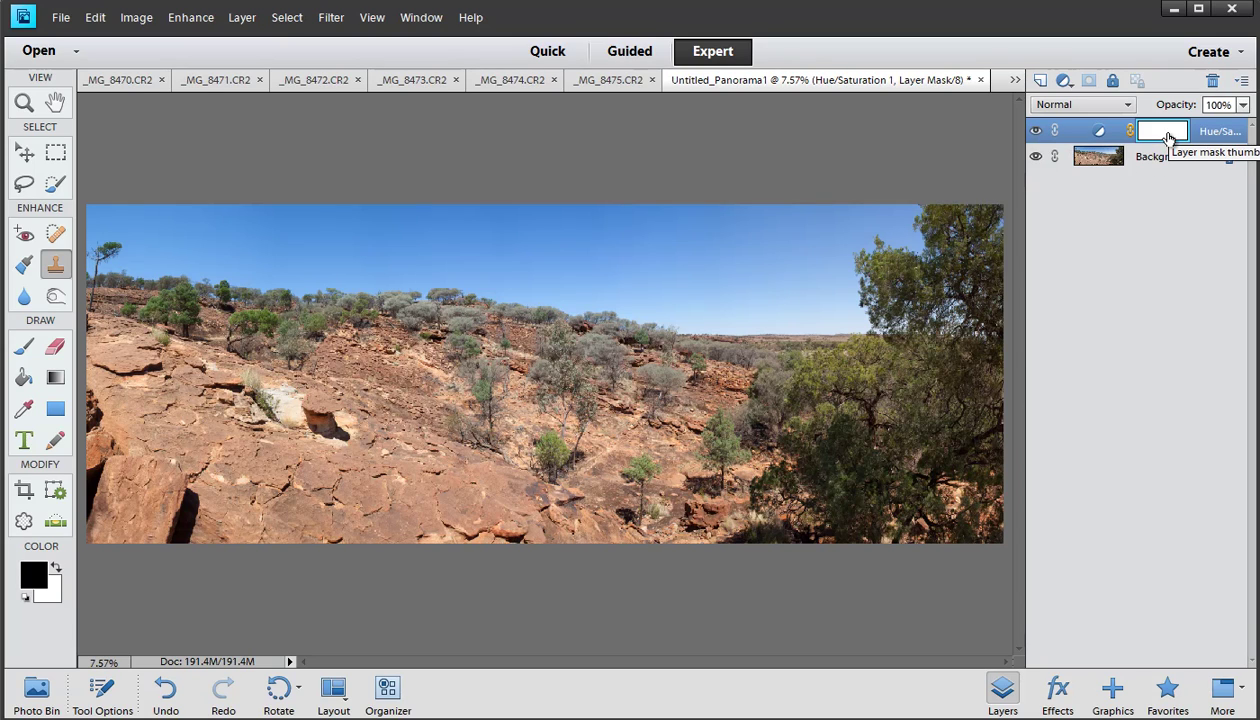
Reopen the Hue/Saturation adjustment layer's settings and raise the master saturation slightly further.
double_click(1100, 130)
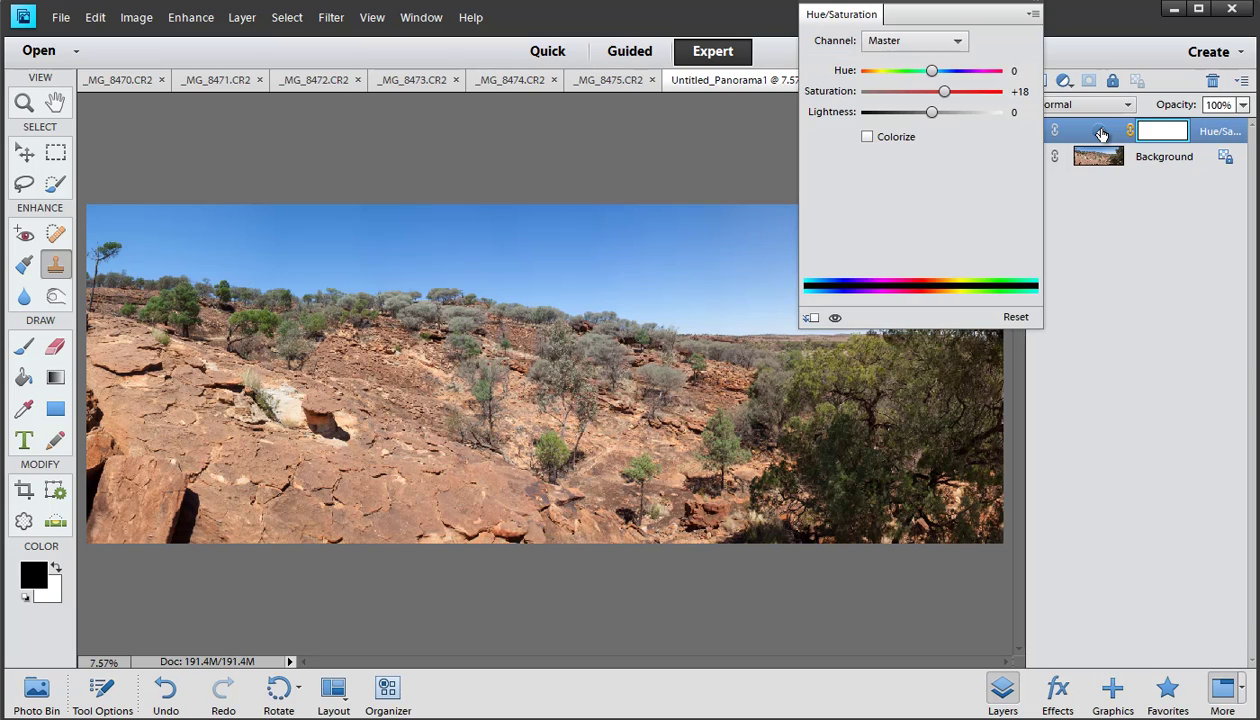
mouse_move(944, 92)
mouse_down()
mouse_move(974, 96)
mouse_move(947, 105)
mouse_up()
click(1036, 12)
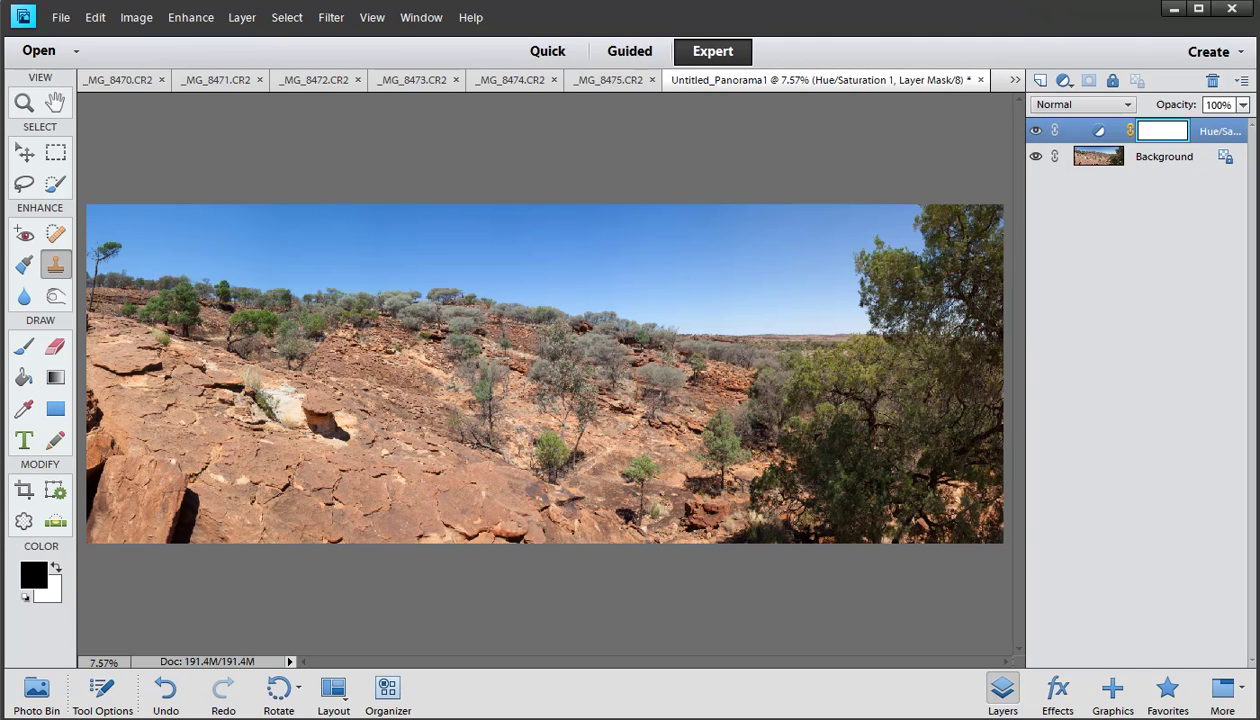